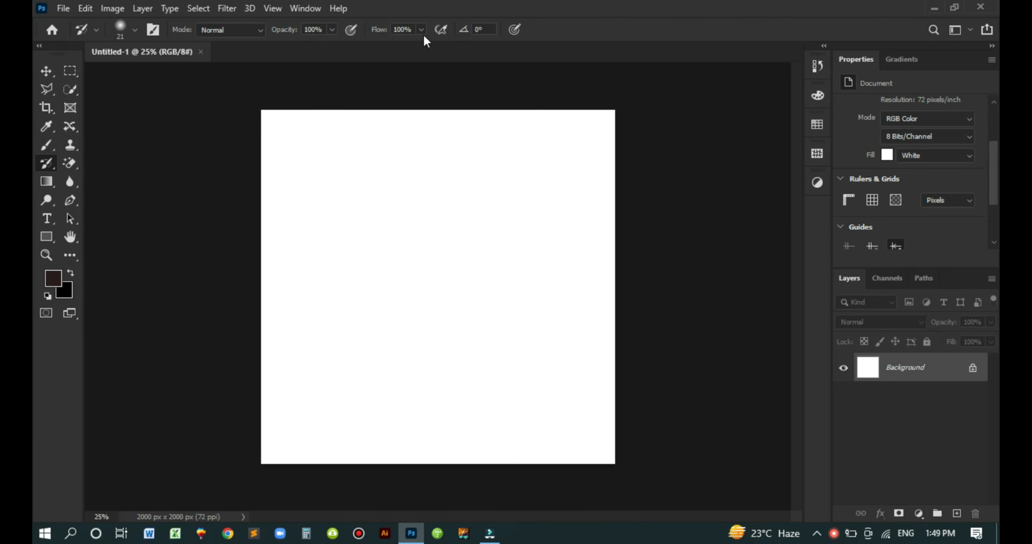
Look through the Move tool and the variants of the marquee, lasso and quick selection tool groups.
click(48, 69)
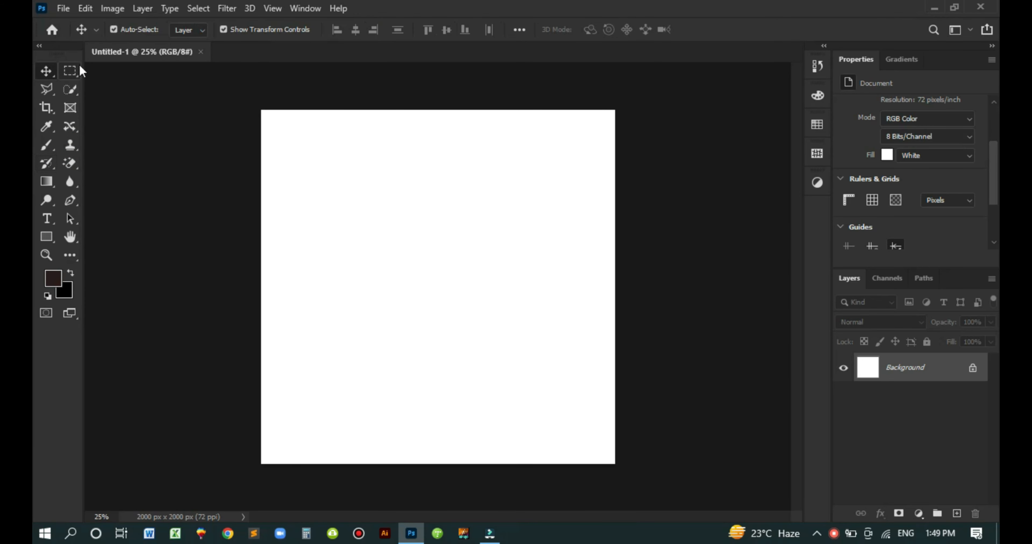
click(71, 72)
click(39, 92)
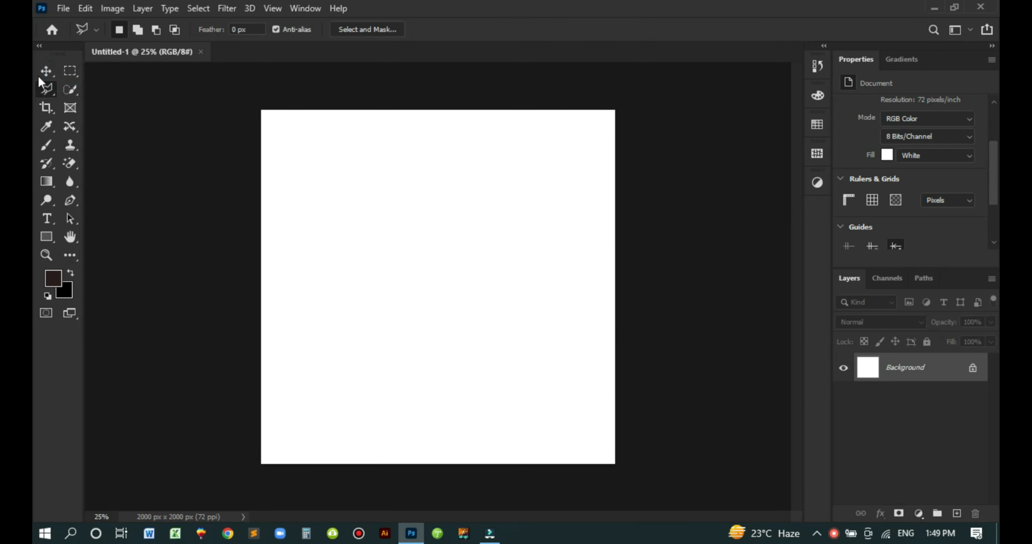
click(39, 74)
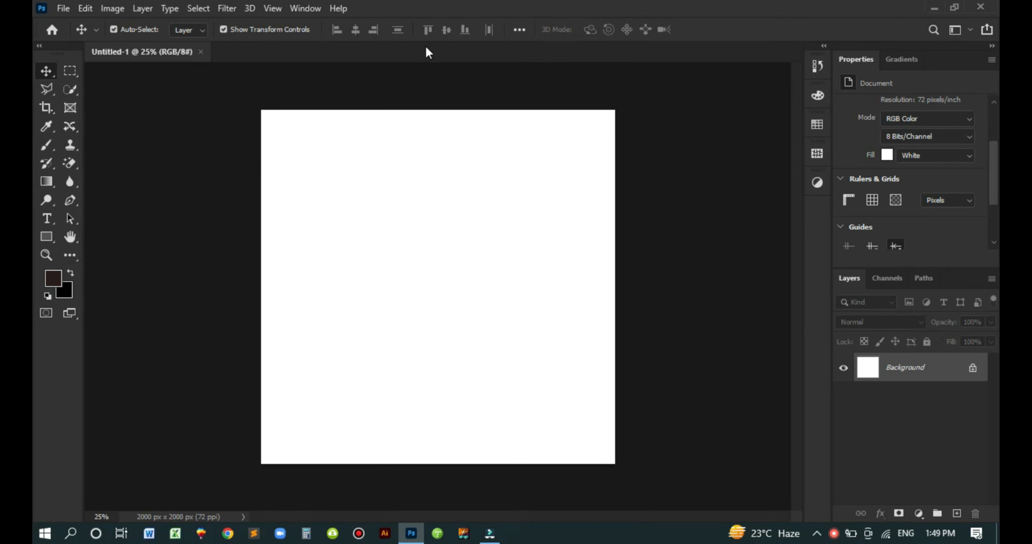
click(70, 71)
right_click(73, 72)
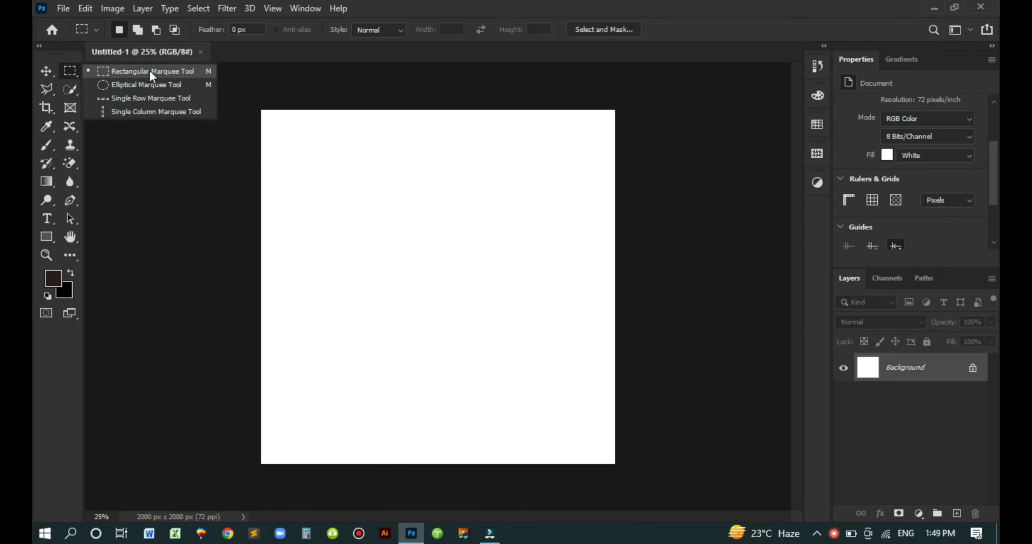
click(149, 70)
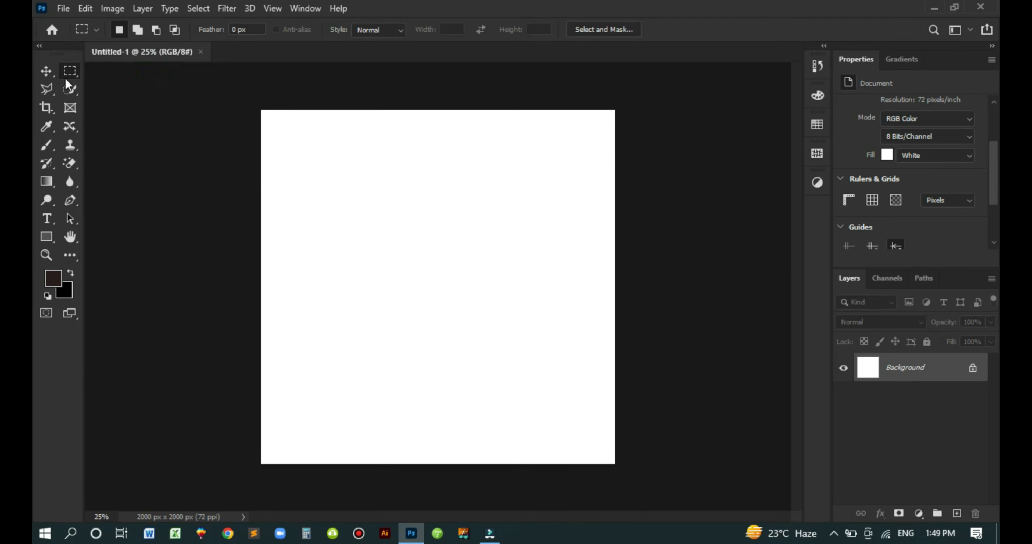
click(44, 90)
click(71, 90)
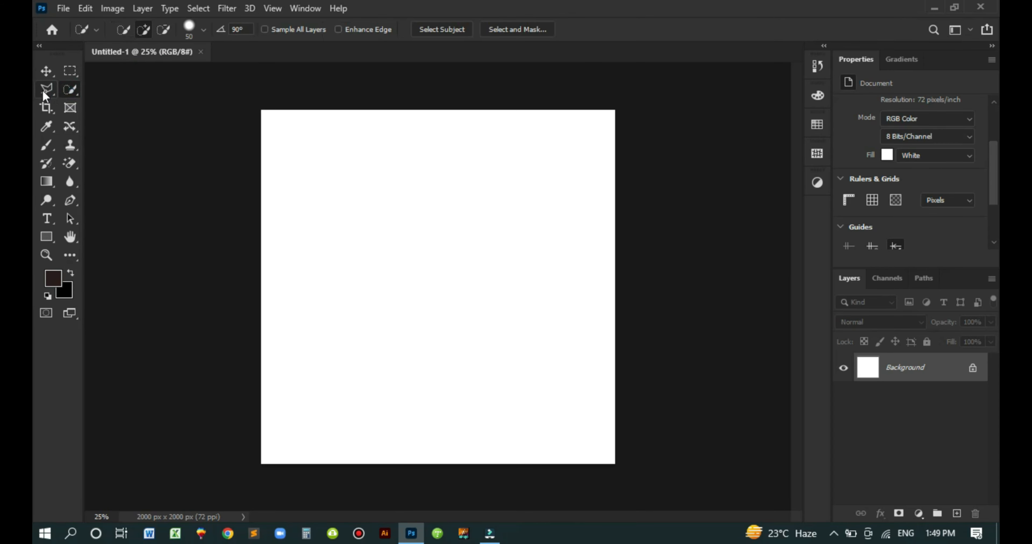
click(43, 90)
click(70, 71)
right_click(70, 71)
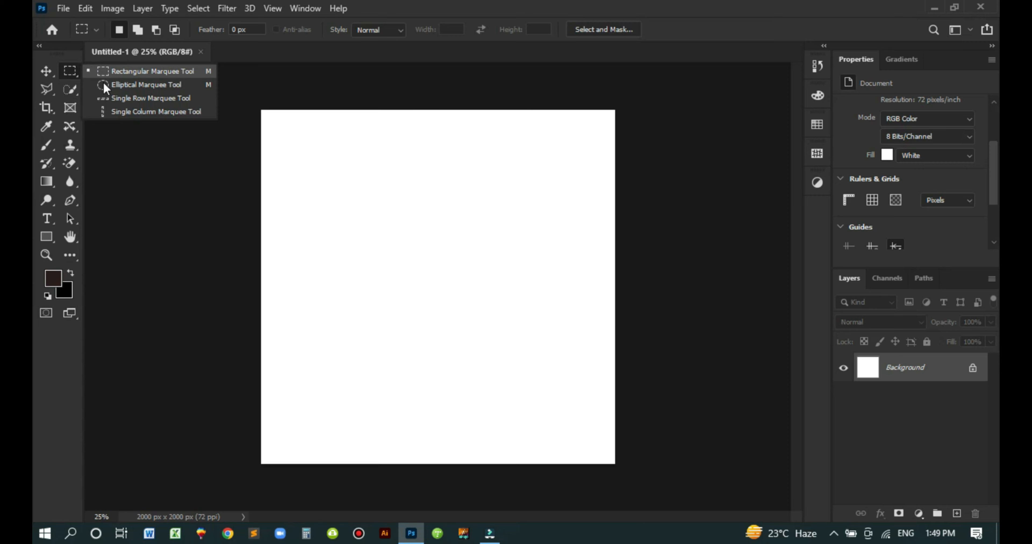
click(46, 90)
right_click(45, 90)
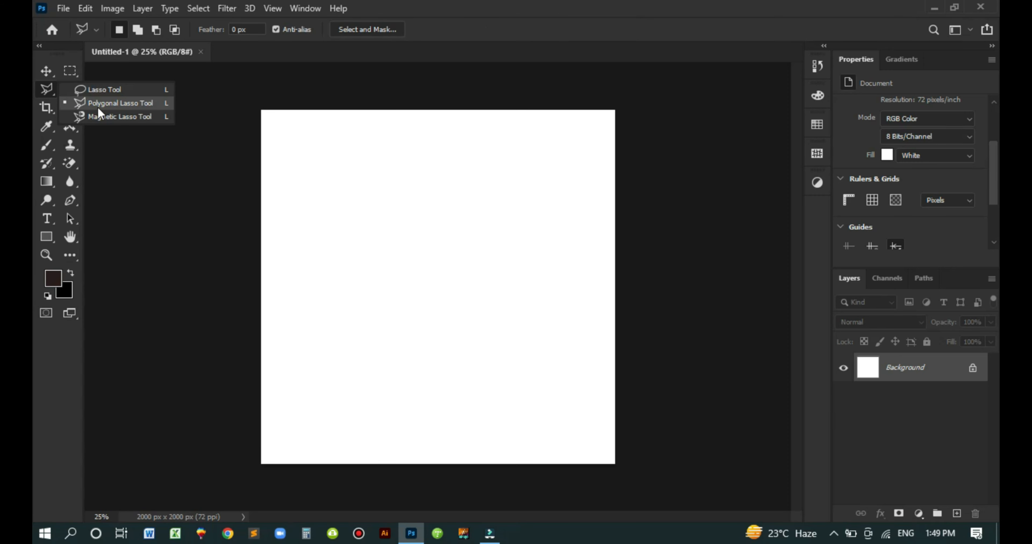
click(76, 91)
right_click(46, 90)
click(52, 90)
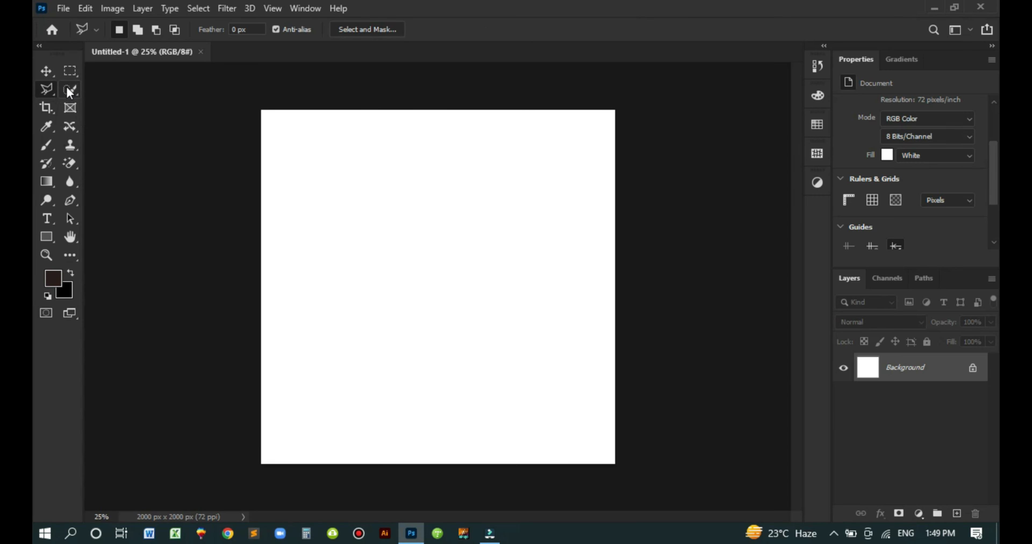
click(70, 90)
right_click(71, 90)
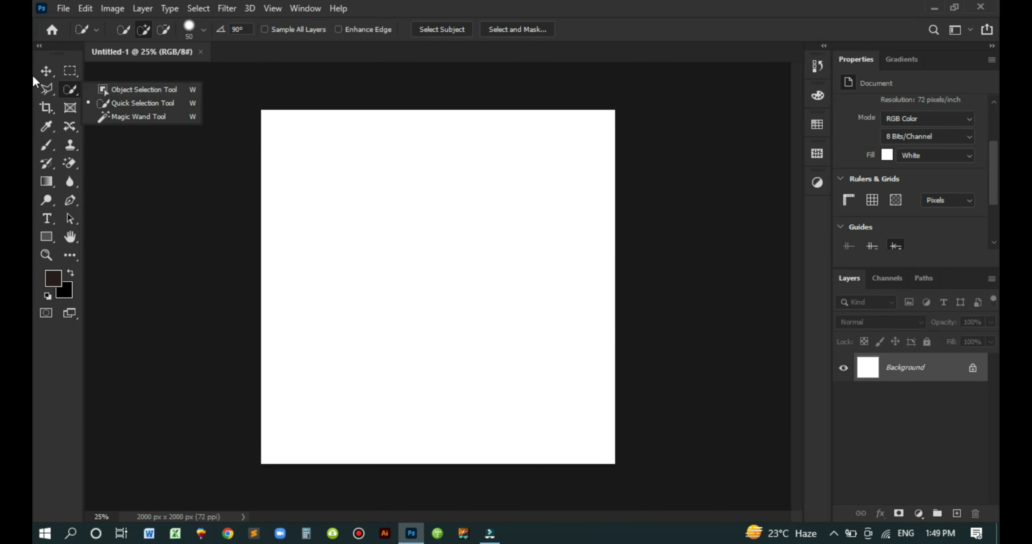
Select the Move tool.
click(43, 74)
click(43, 75)
click(82, 71)
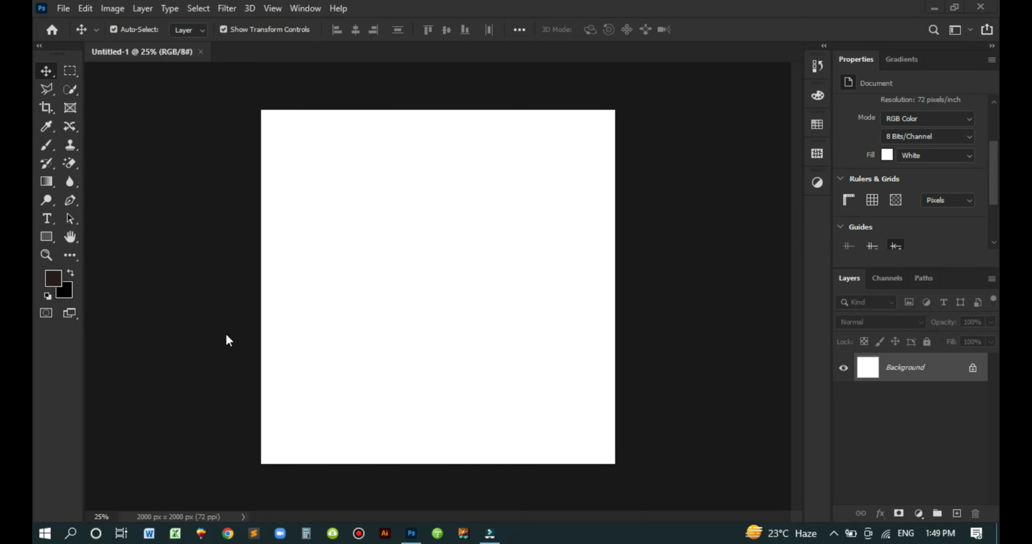
Switch to File Explorer and open the ACADEMY folder on Local Disk (H:).
key(super)
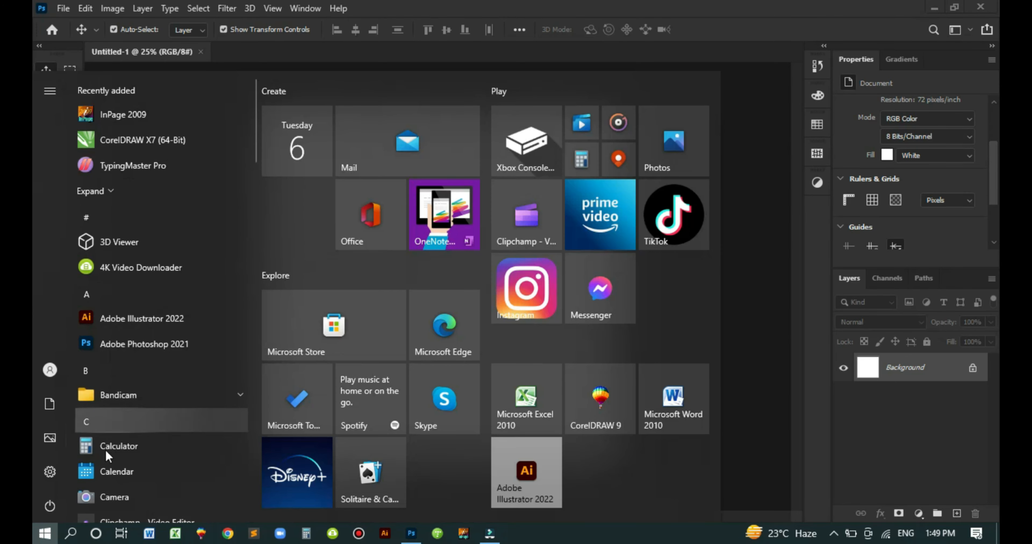
text(files)
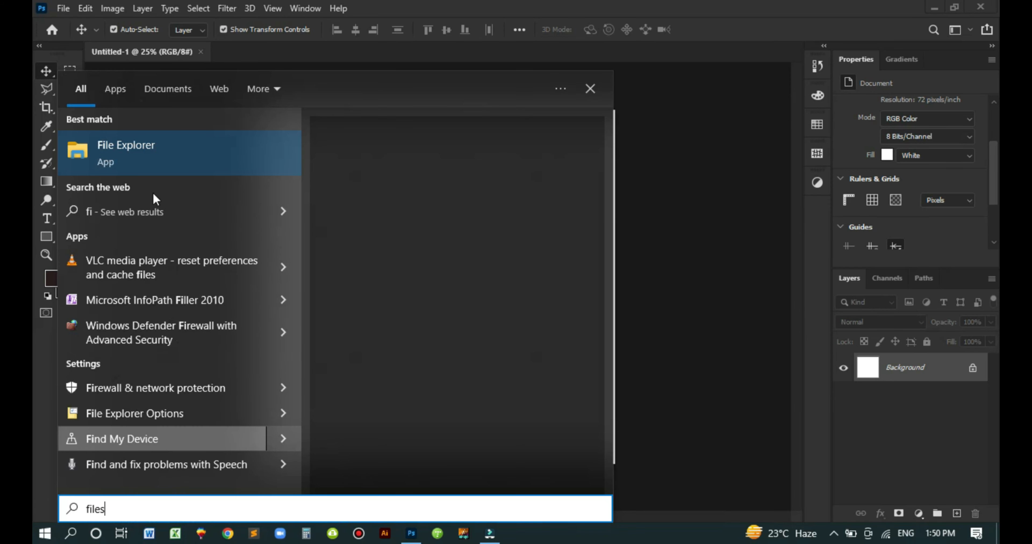
click(160, 157)
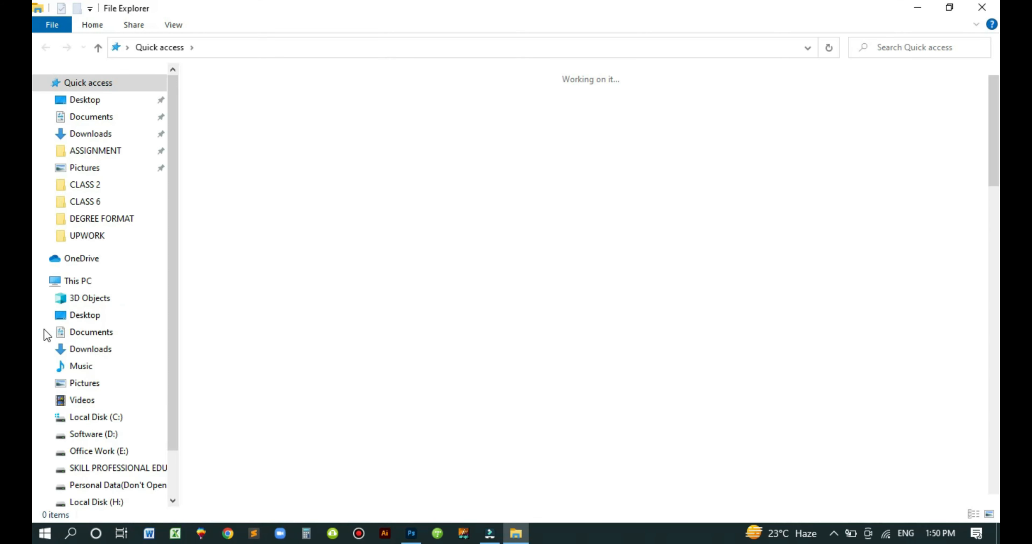
scroll(112, 449, down, 2)
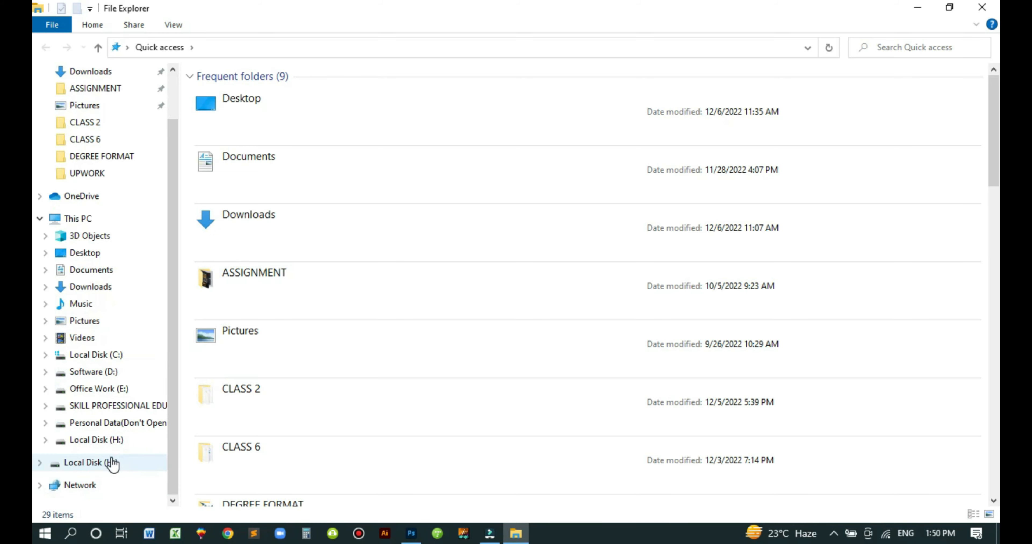
click(108, 462)
double_click(263, 136)
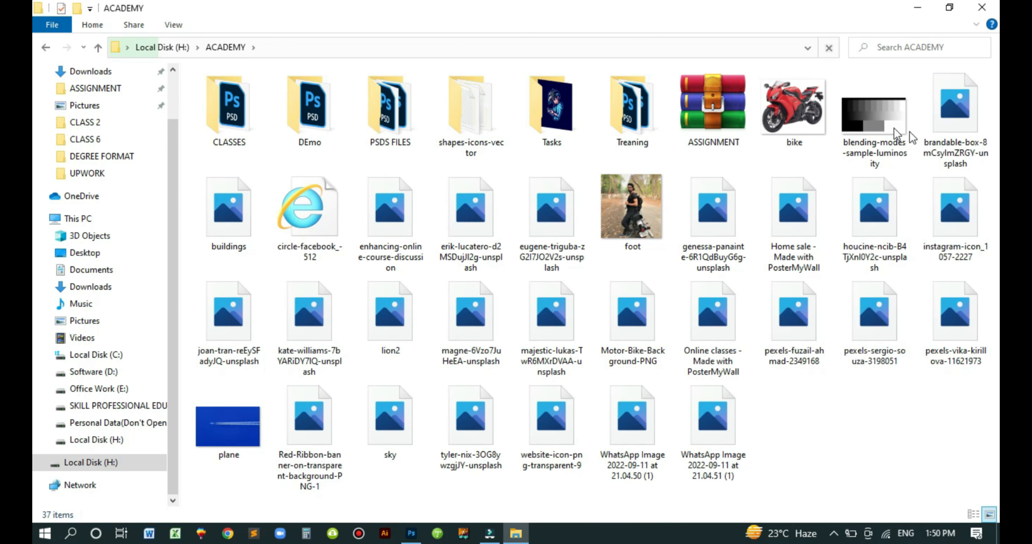
Place the bike image from the ACADEMY folder into the Untitled-1 Photoshop document and shift it to about X 968, Y 1032 px.
click(775, 144)
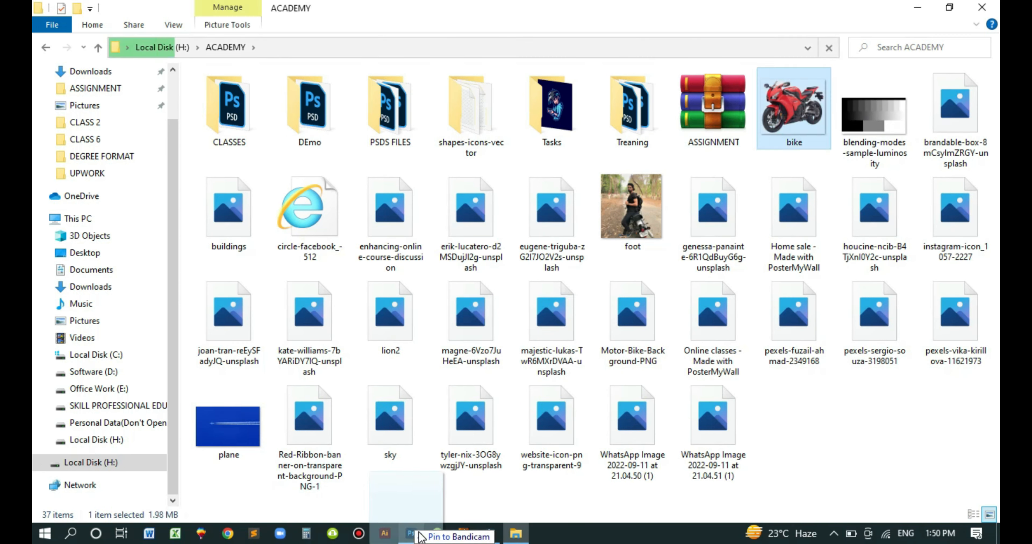
click(416, 532)
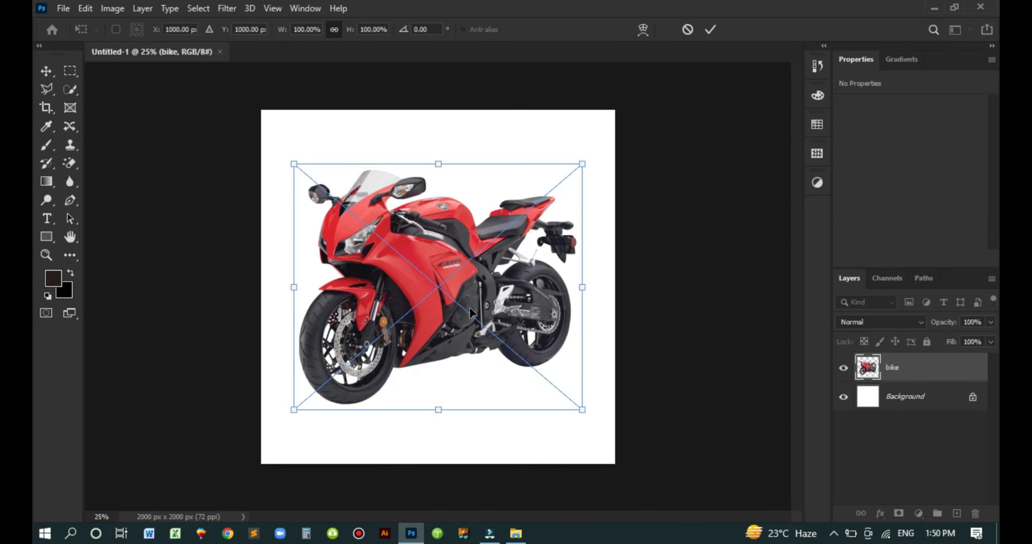
mouse_move(469, 327)
mouse_down()
mouse_move(473, 308)
mouse_move(472, 340)
mouse_move(454, 326)
mouse_up()
drag(477, 241, 496, 227)
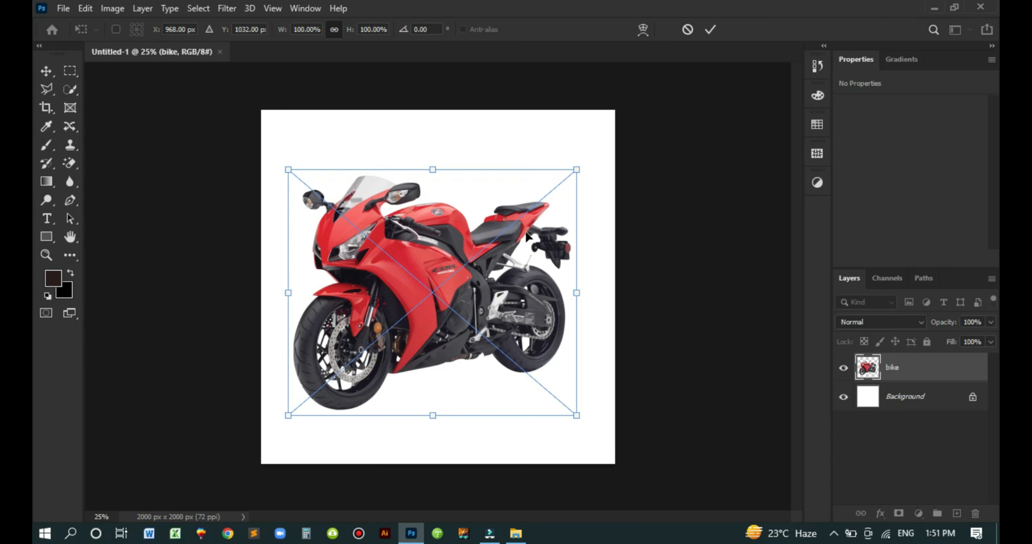
Scale the bike down to about 746 × 630 px and place it in the canvas's lower-right area.
drag(552, 197, 431, 344)
drag(337, 355, 521, 378)
key(Return)
drag(443, 340, 443, 339)
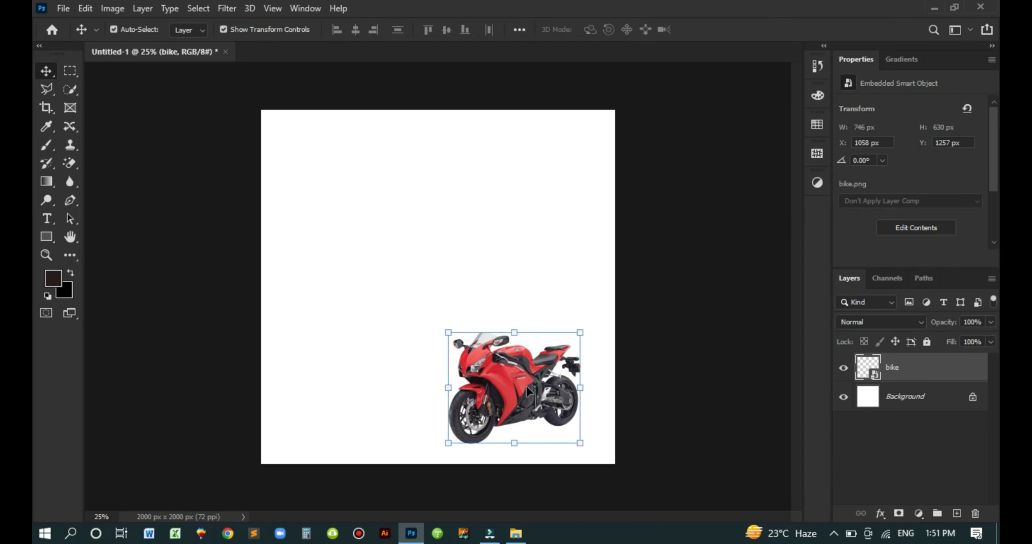
Move the bike to the canvas's lower-left area, at about X 138, Y 1298 px.
drag(526, 388, 349, 388)
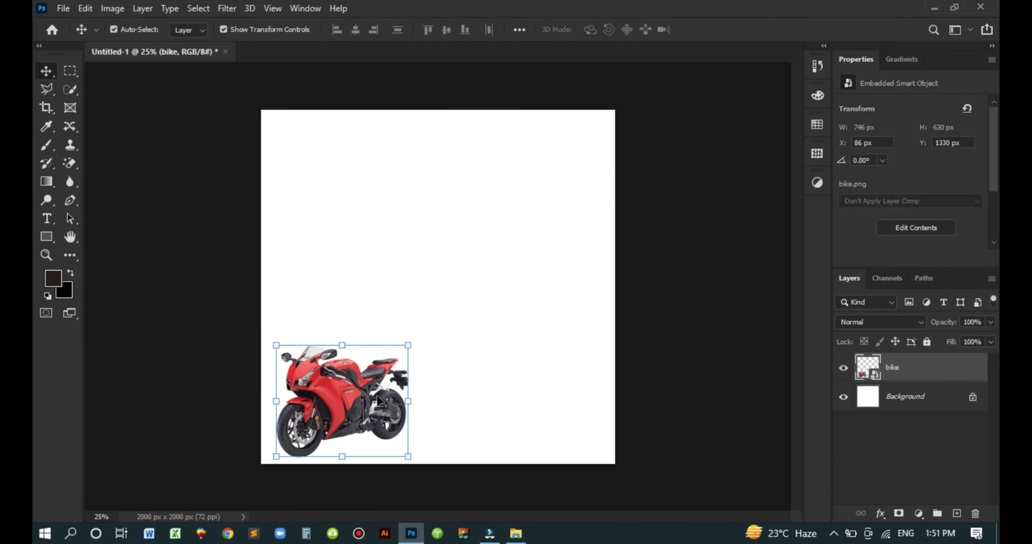
drag(376, 396, 388, 367)
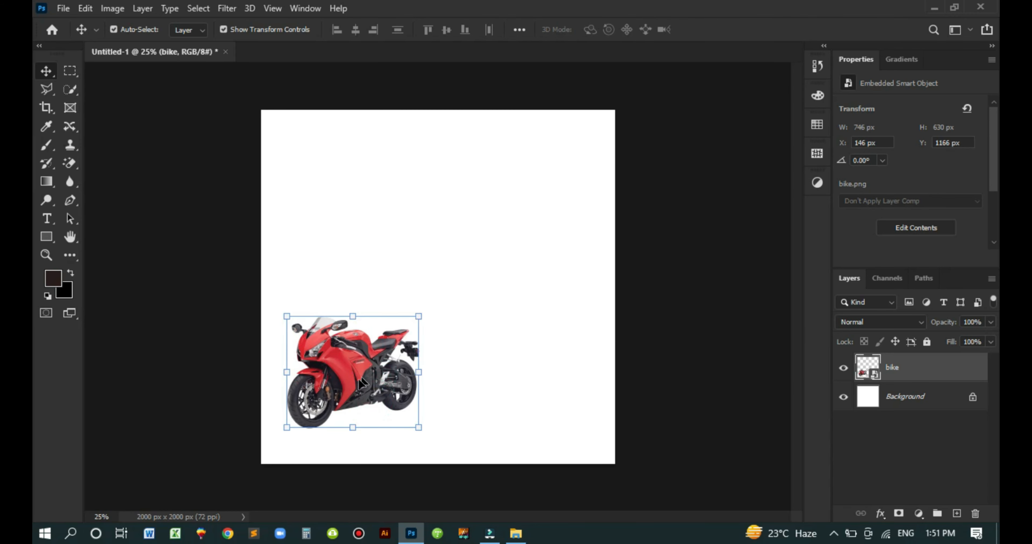
drag(341, 380, 364, 392)
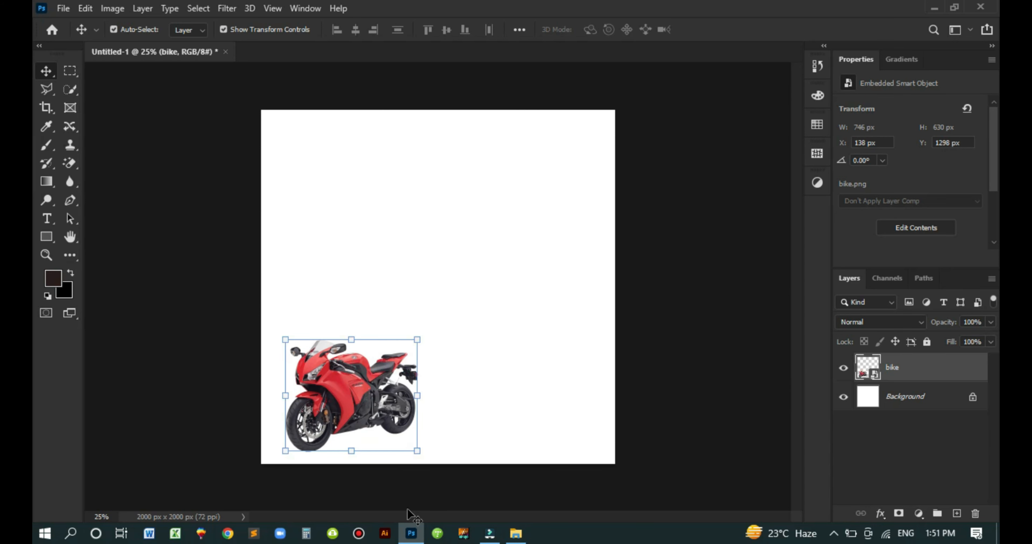
click(512, 536)
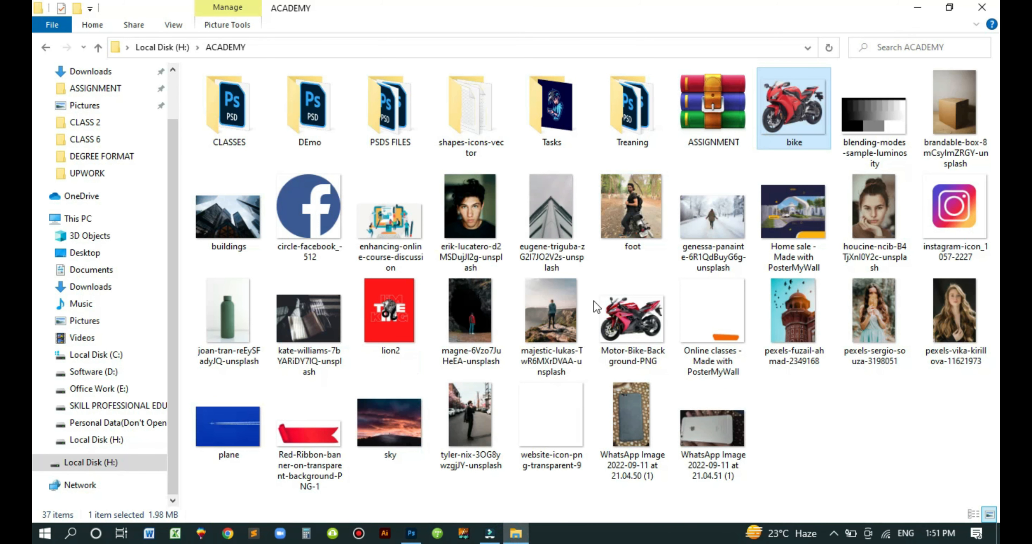
click(412, 533)
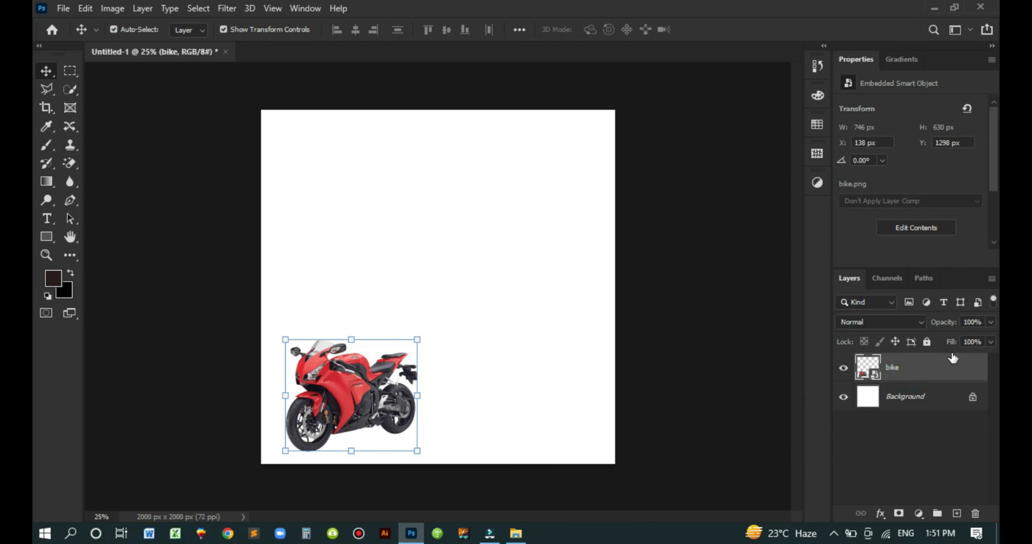
Switch the active layer between Background and bike, ending on the bike layer.
click(901, 398)
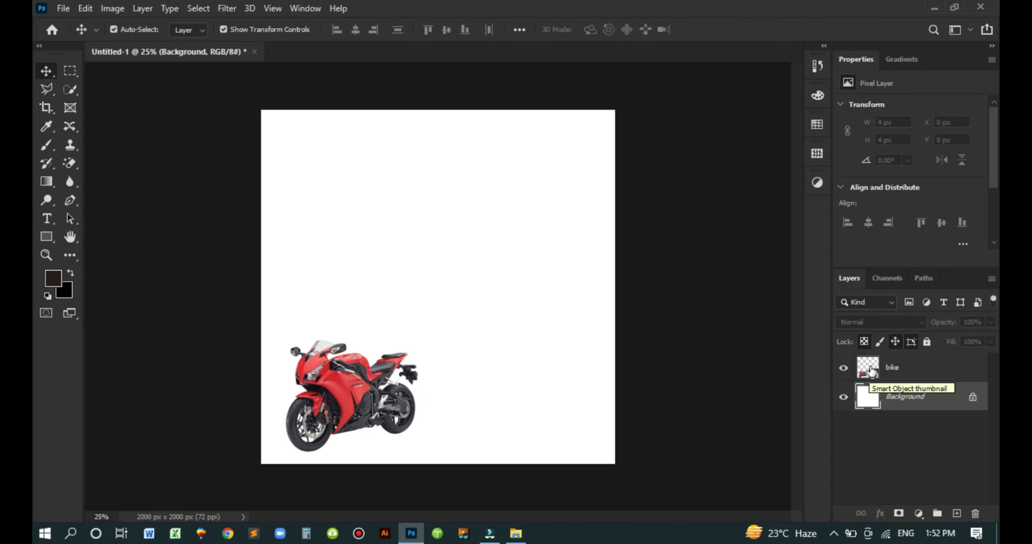
click(895, 366)
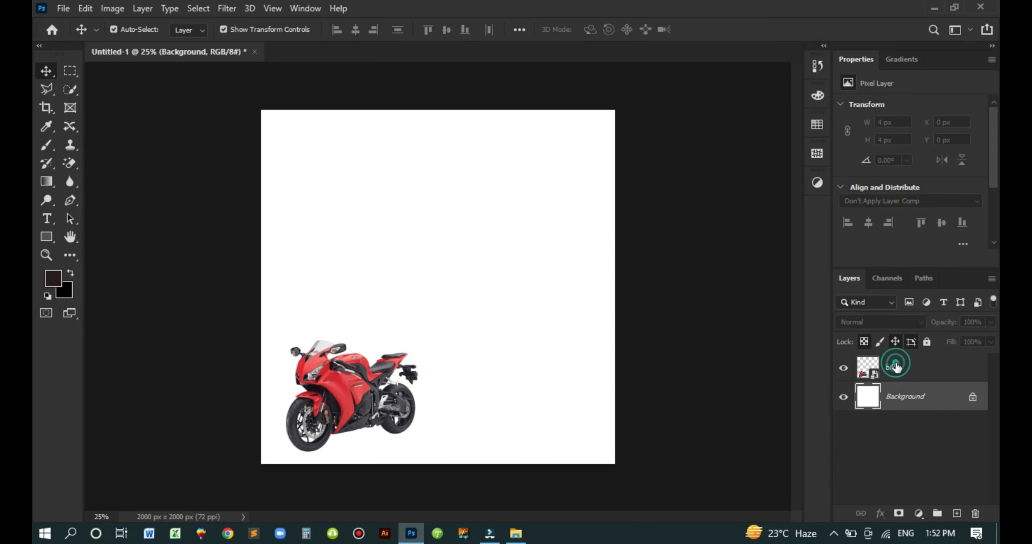
click(940, 396)
click(946, 370)
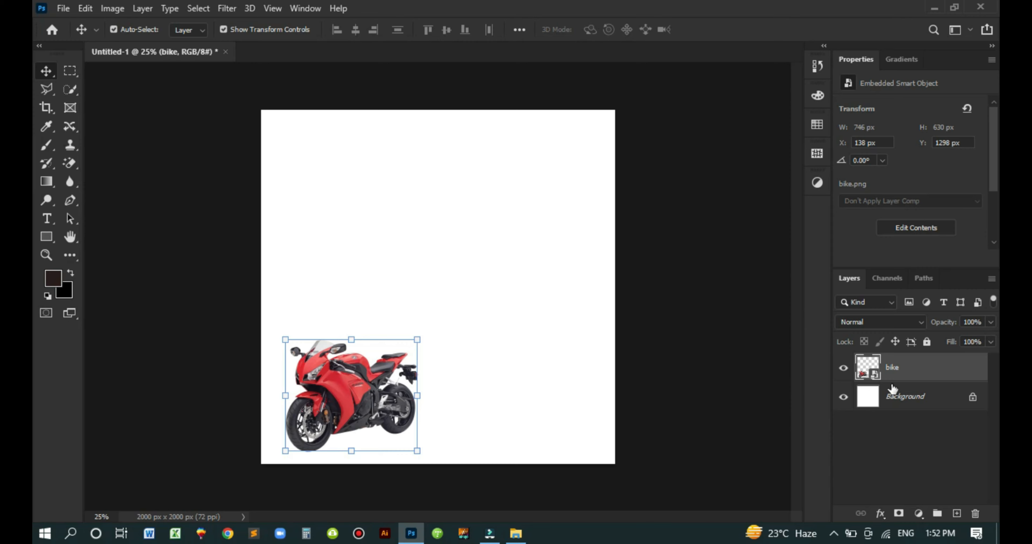
Move the bike closer to the canvas's lower-left corner and enlarge it to about 103%.
mouse_move(375, 405)
mouse_down()
mouse_move(384, 287)
mouse_move(366, 408)
mouse_up()
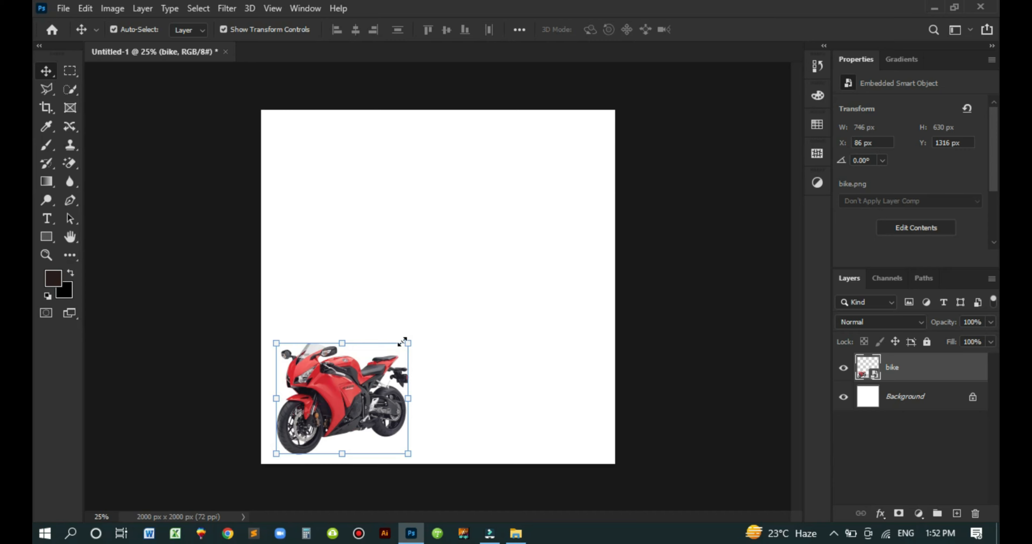
drag(402, 342, 494, 239)
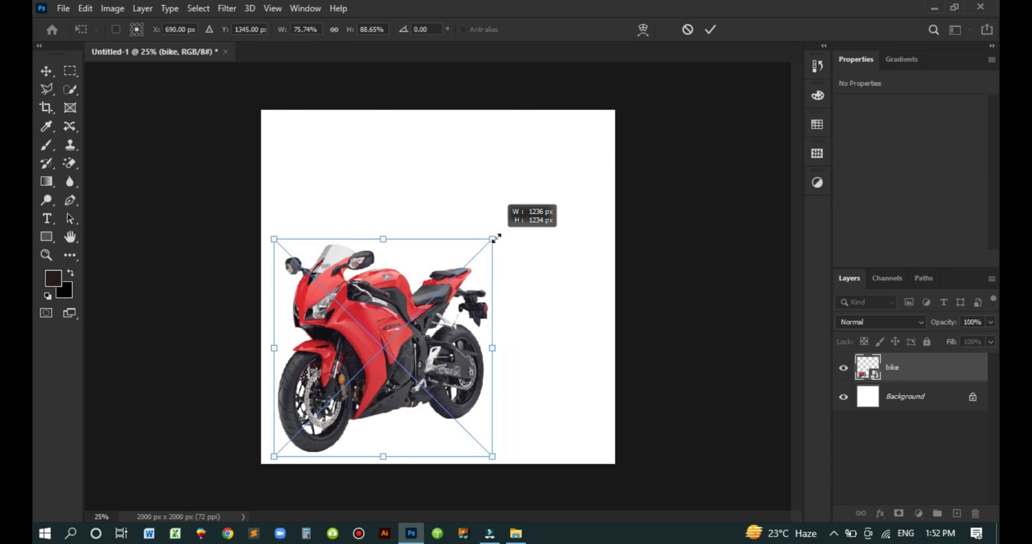
drag(495, 238, 540, 214)
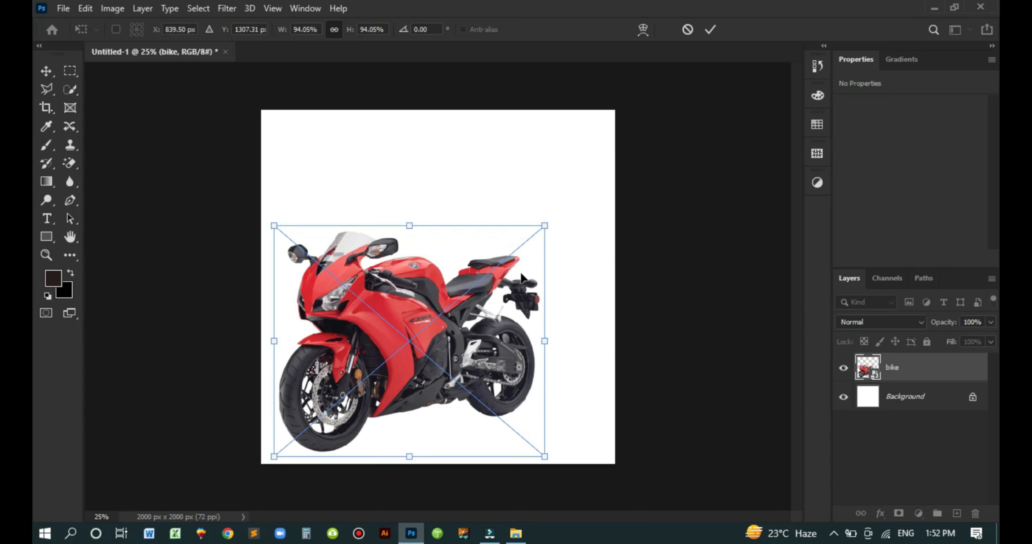
drag(549, 224, 599, 200)
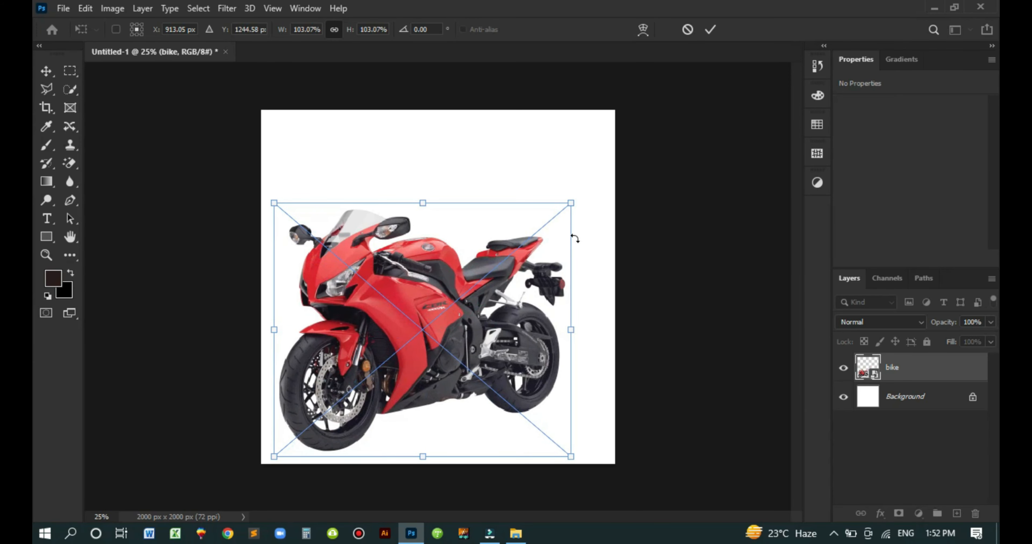
Scale the bike down to about 38%, commit the transform, and move it to about X 1103, Y 1000 px.
click(422, 329)
click(570, 459)
drag(570, 461, 473, 385)
drag(424, 336, 553, 127)
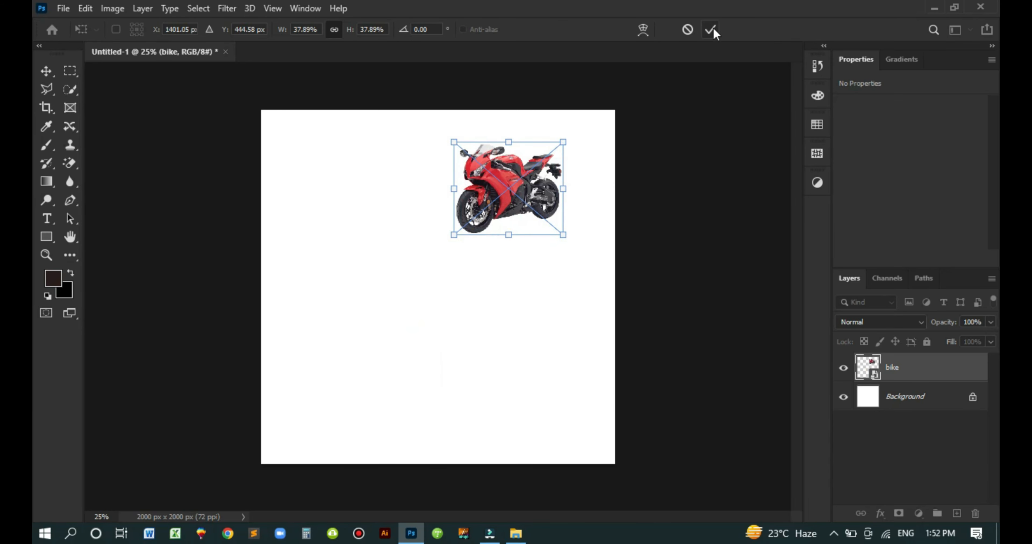
click(712, 29)
drag(525, 226, 522, 375)
Place instagram-icon_1057-2227 from the ACADEMY folder into the document, move it over the bike at about X 879, Y 811 px, and commit it.
click(516, 534)
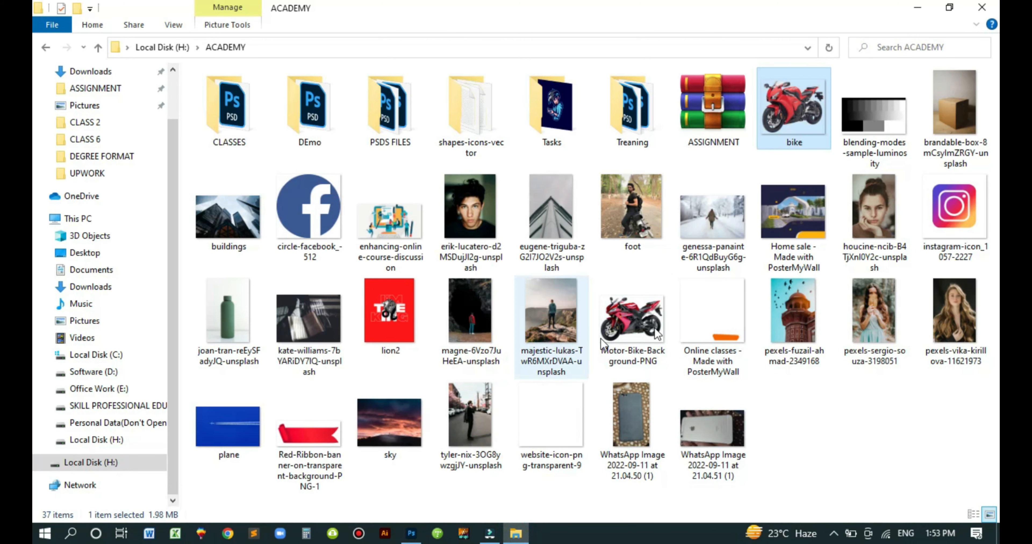
click(954, 225)
drag(953, 224, 360, 276)
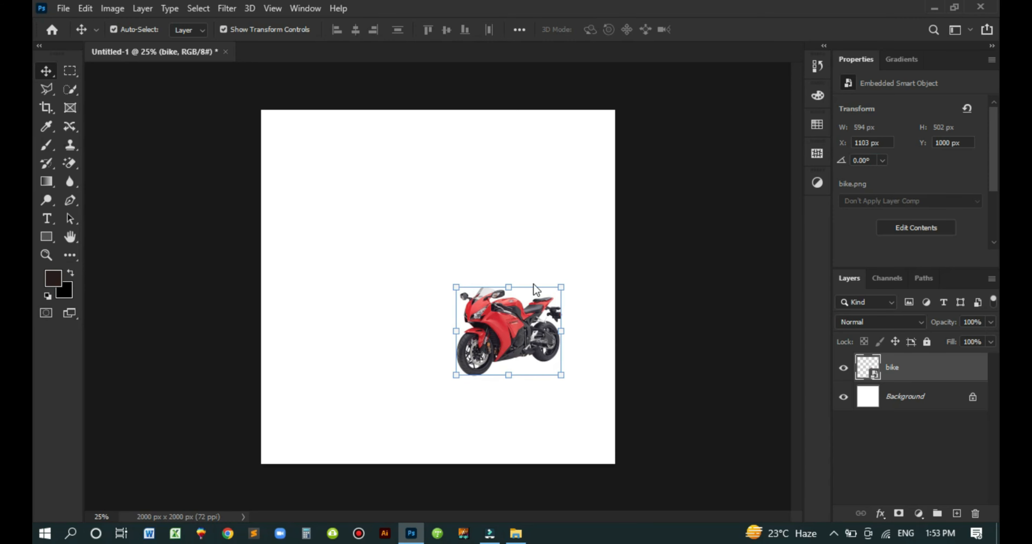
drag(533, 285, 534, 285)
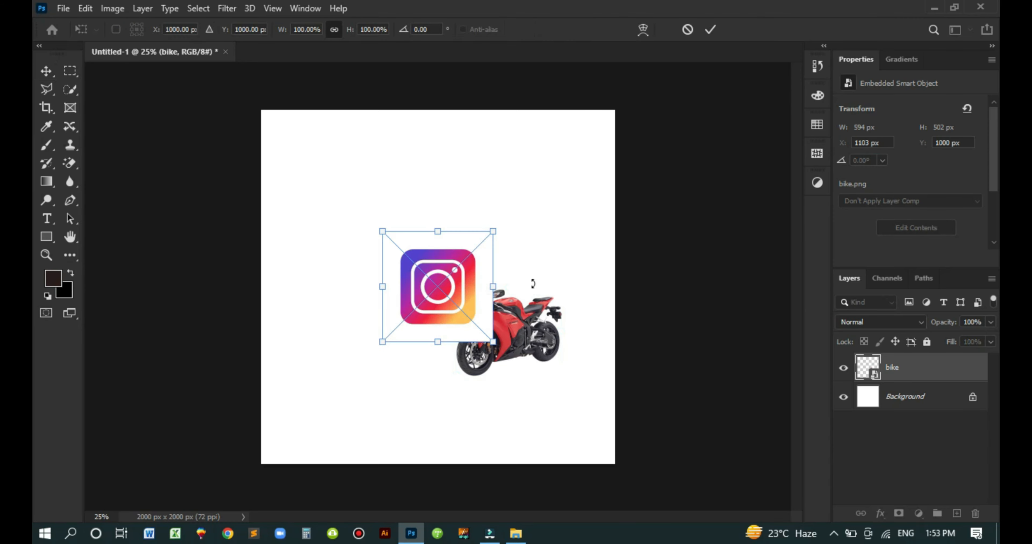
drag(434, 293, 360, 305)
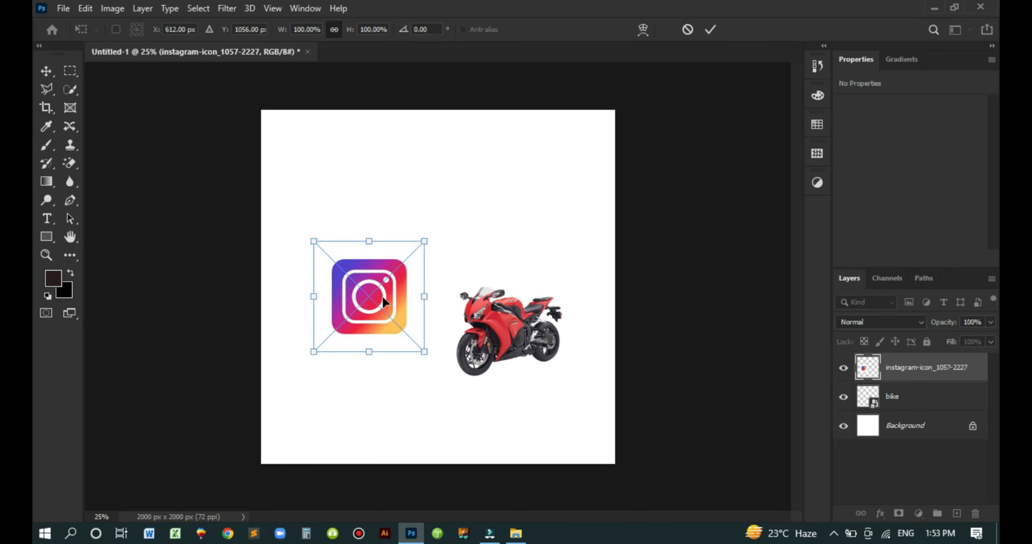
drag(382, 296, 494, 314)
click(710, 32)
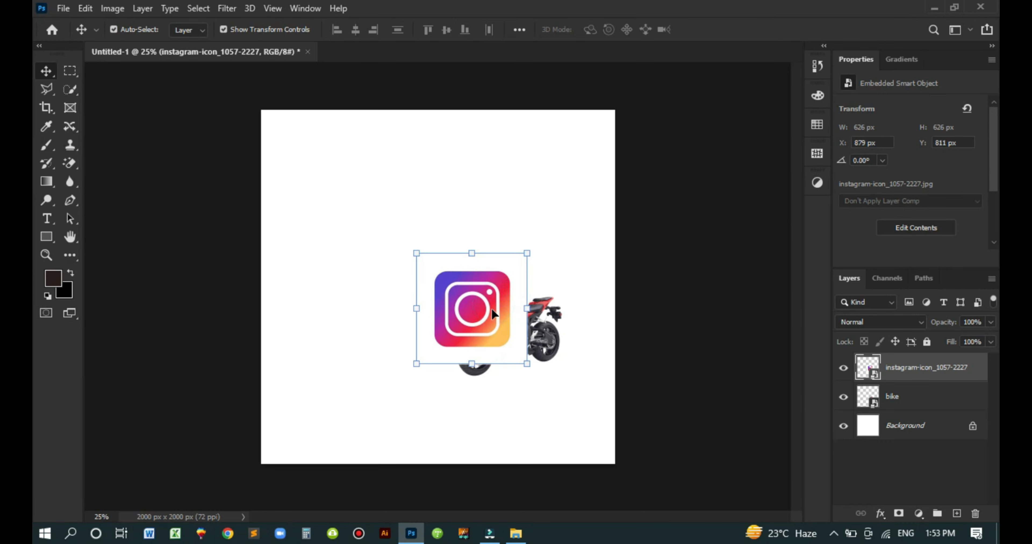
Raise the bike layer above the Instagram icon, move the bike to about X 1047, Y 935 px, and return its layer below the icon.
click(900, 400)
drag(922, 398, 927, 361)
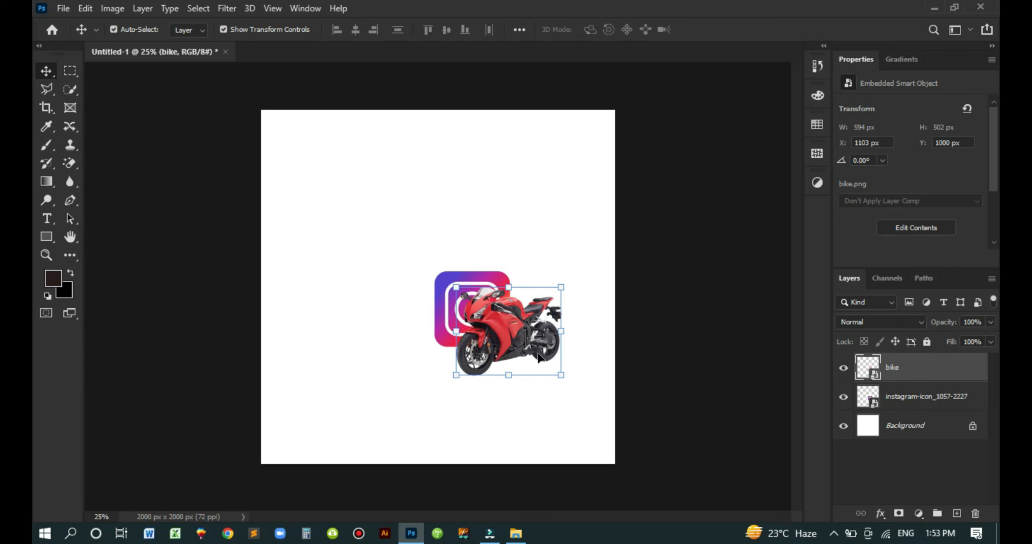
mouse_move(538, 357)
mouse_down()
mouse_move(503, 320)
mouse_move(528, 346)
mouse_up()
click(918, 371)
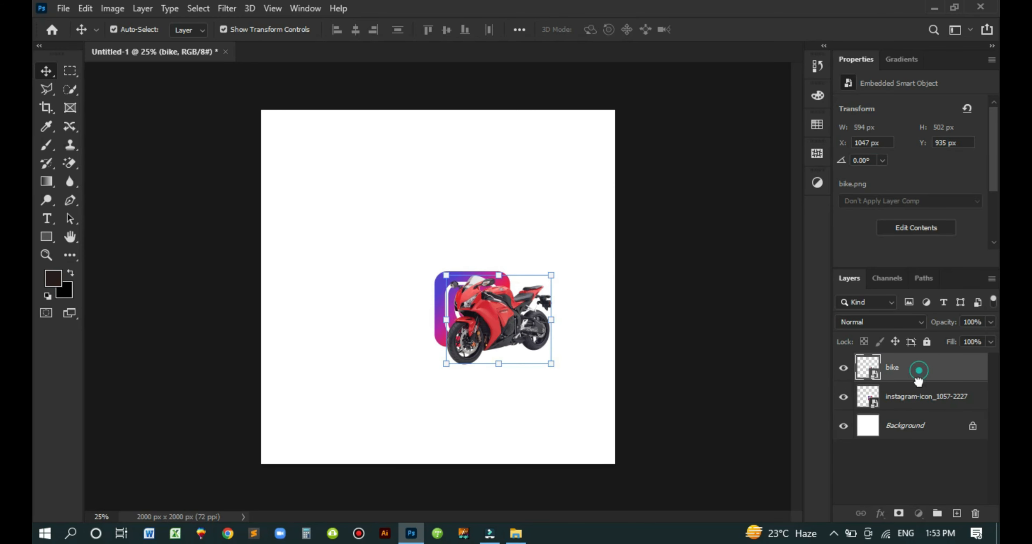
drag(917, 380, 917, 412)
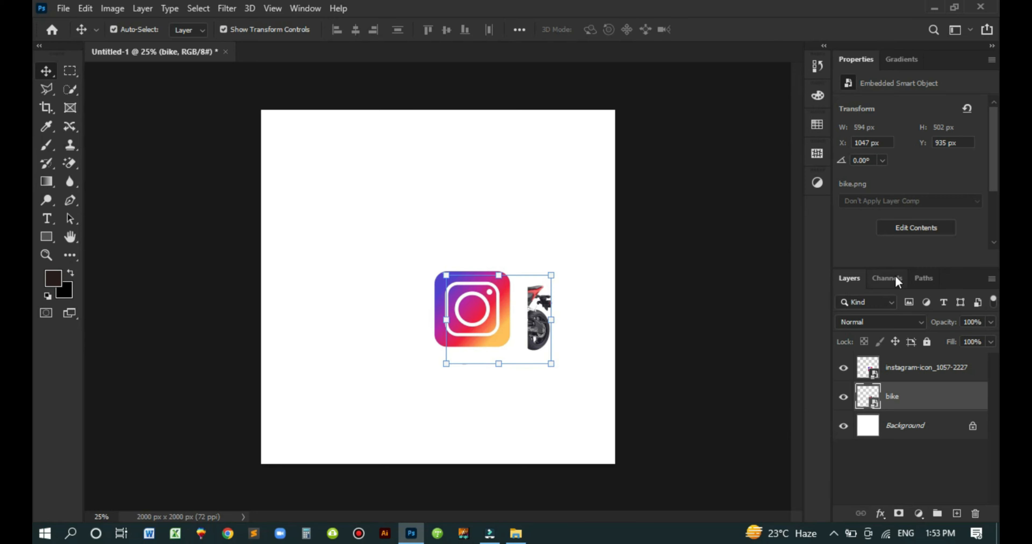
Detach the Layers panel from its dock and close it.
drag(855, 279, 715, 284)
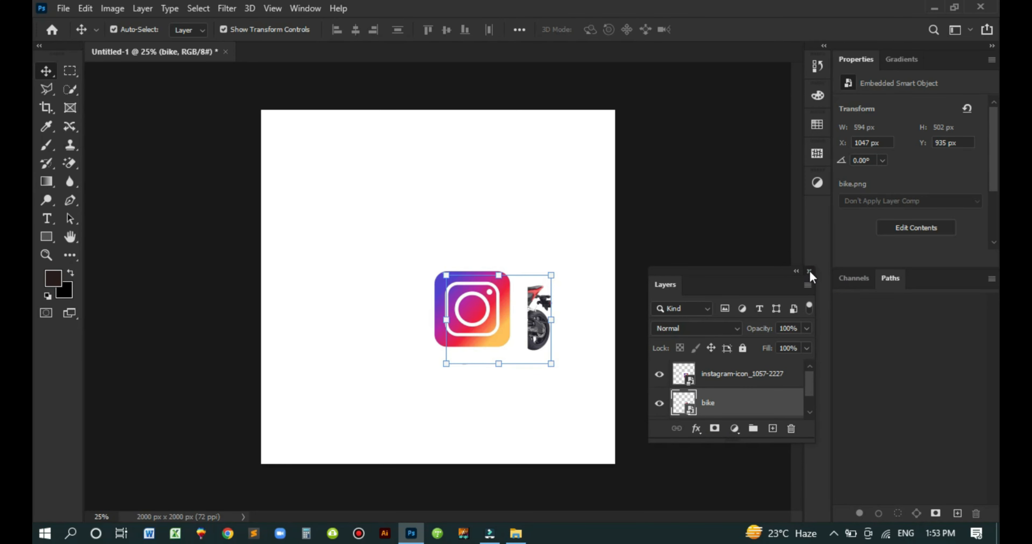
click(809, 272)
click(305, 8)
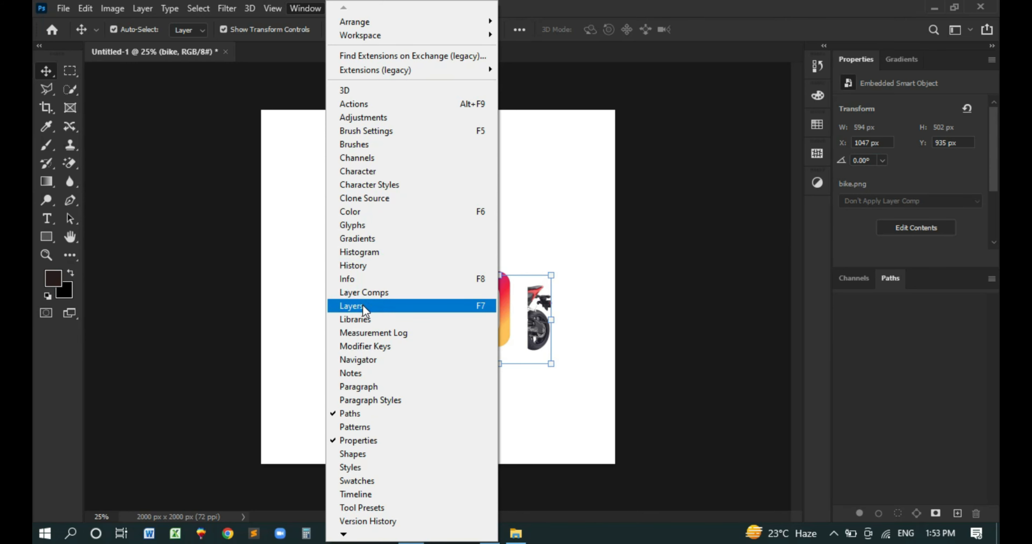
click(294, 275)
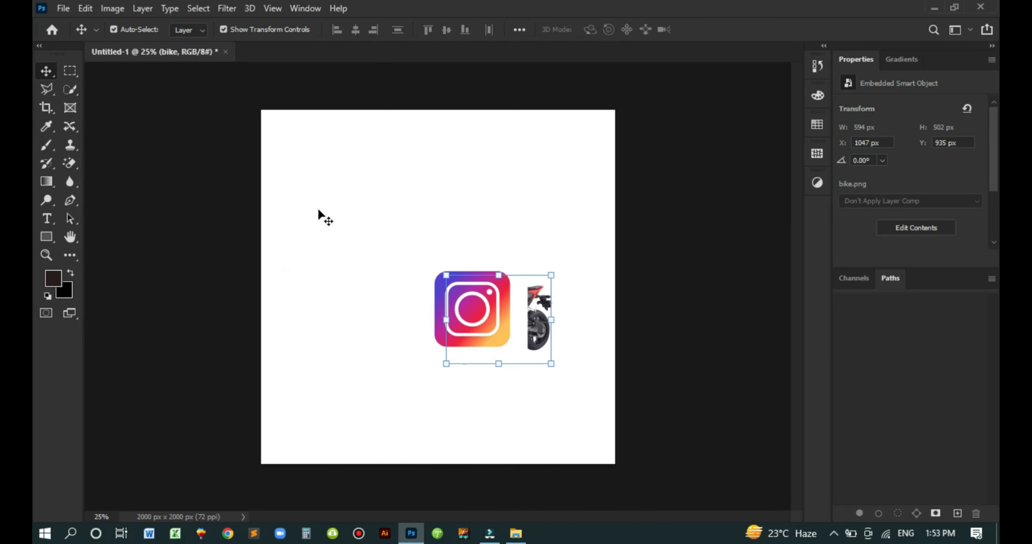
Reopen the Layers panel, dock it back in the group with Channels and Paths, and make it taller.
click(305, 8)
click(447, 304)
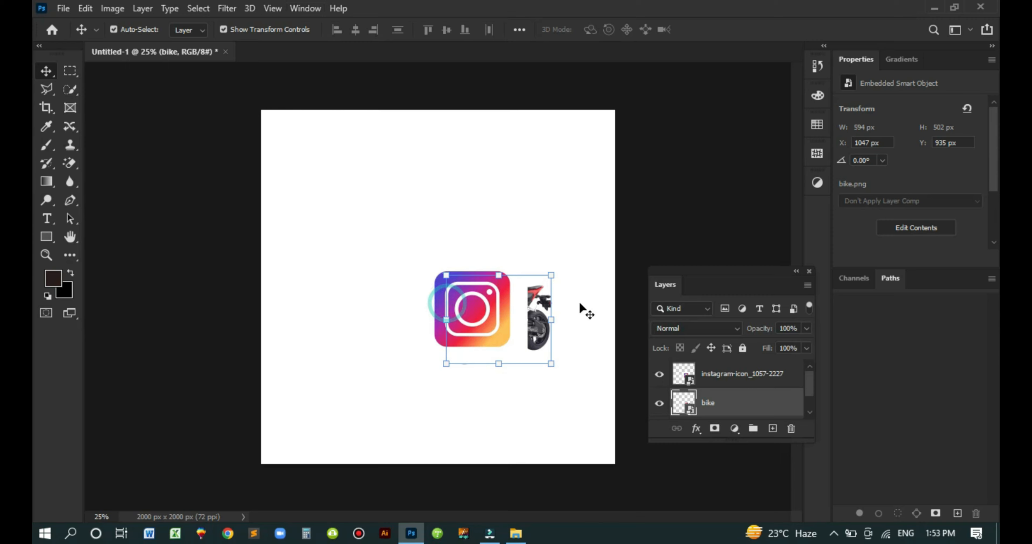
drag(670, 283, 844, 287)
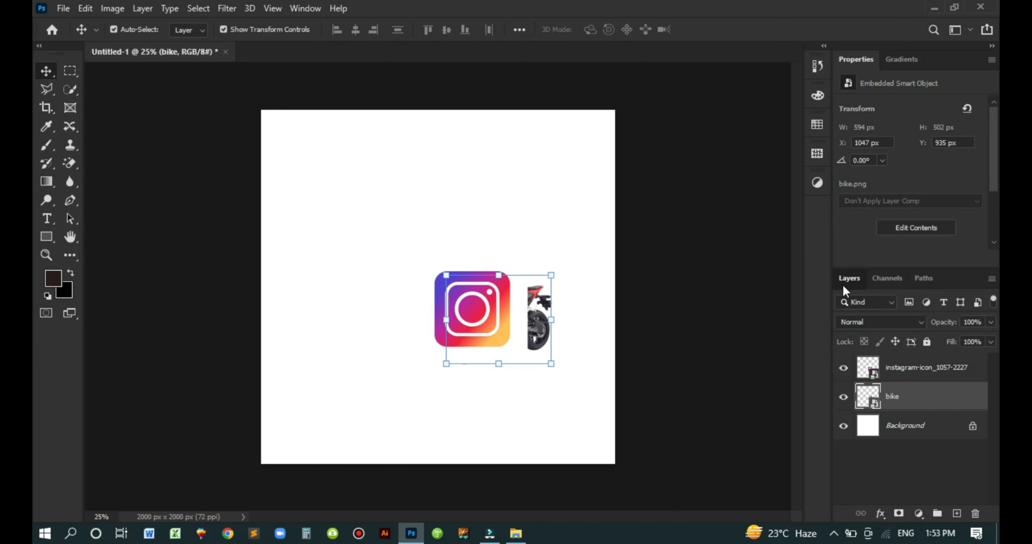
drag(903, 269, 897, 199)
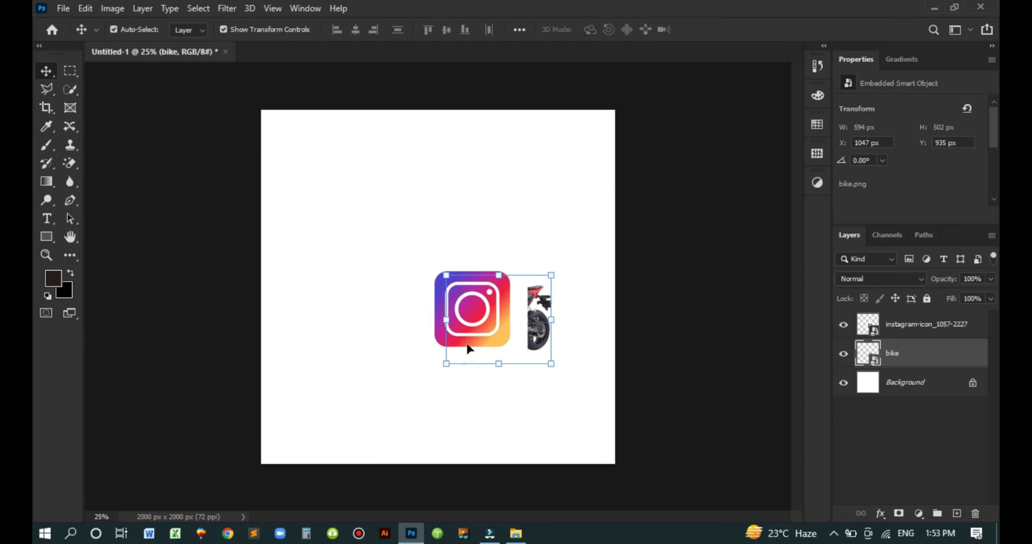
Move the Instagram icon to about X 482, Y 560 px, and the bike to X 1000, Y 873 px with its layer above the icon's.
drag(497, 323, 413, 293)
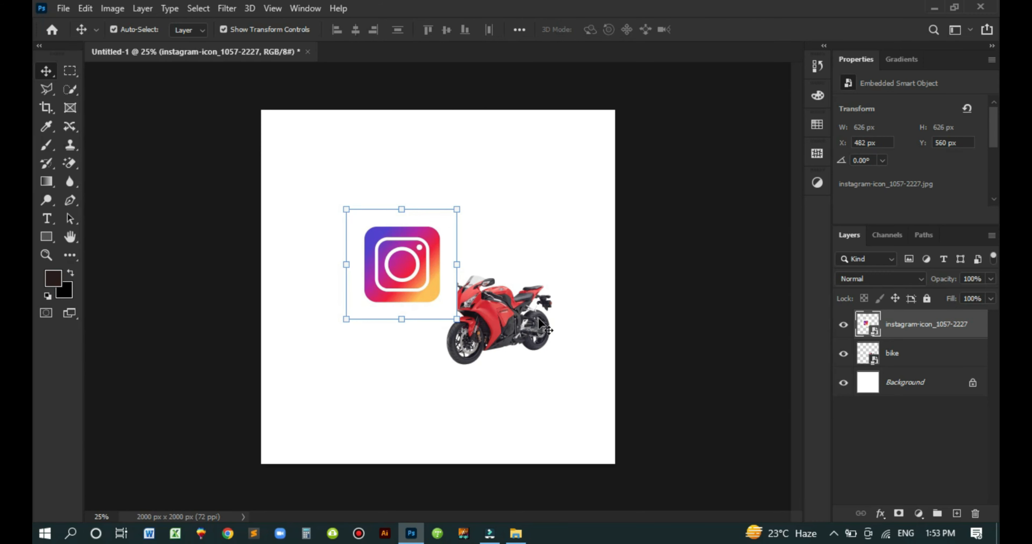
mouse_move(537, 326)
mouse_down()
mouse_move(493, 321)
mouse_move(528, 314)
mouse_up()
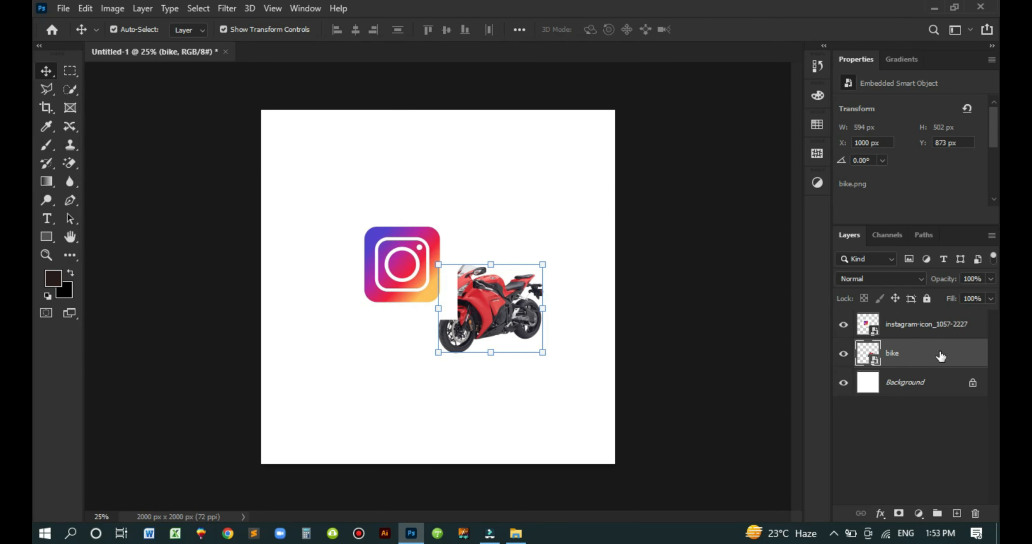
drag(941, 358, 933, 321)
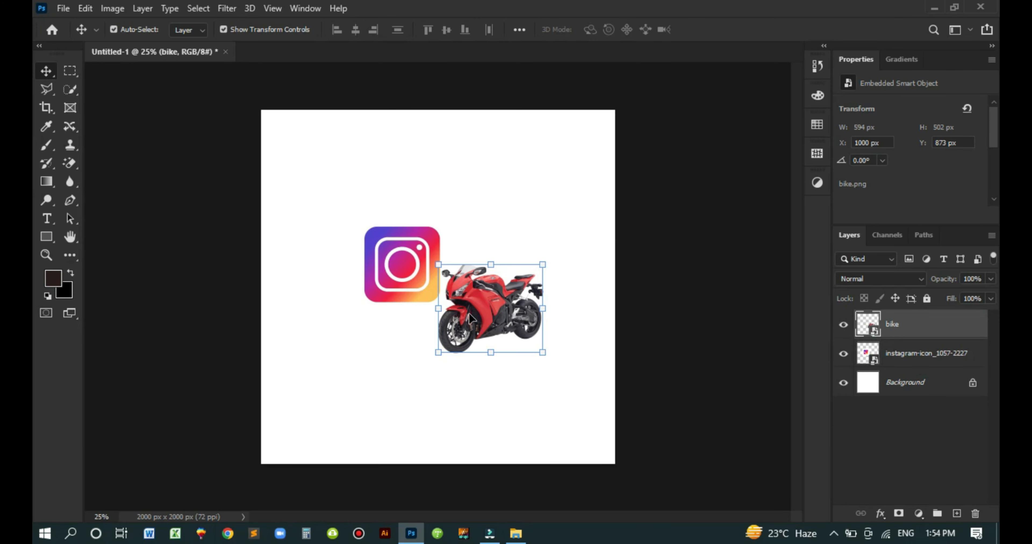
Move the bike to about X 939, Y 1412 px and the Instagram icon to about X 498, Y 1239 px, partly behind it.
drag(460, 329, 460, 325)
drag(425, 297, 447, 448)
drag(465, 304, 455, 406)
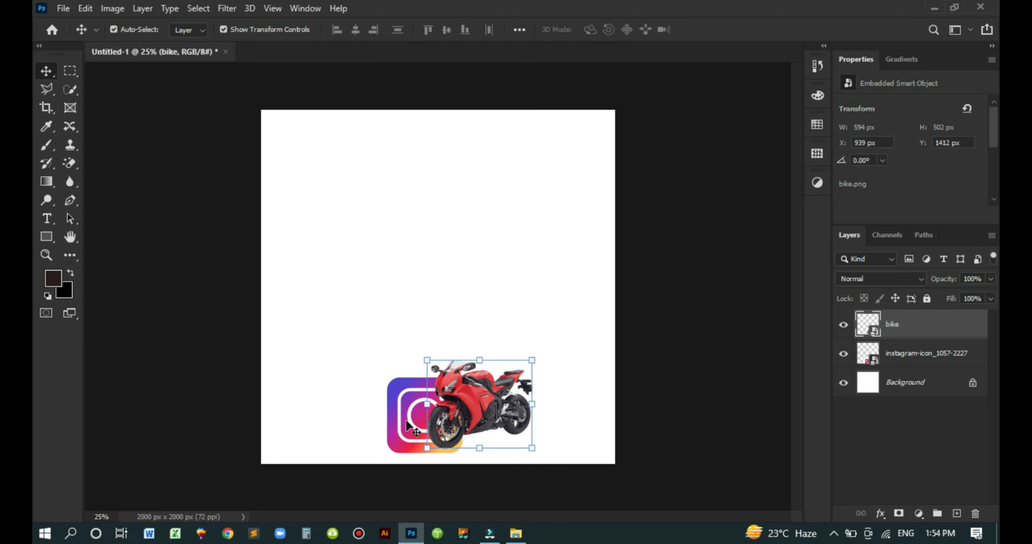
drag(404, 427, 388, 396)
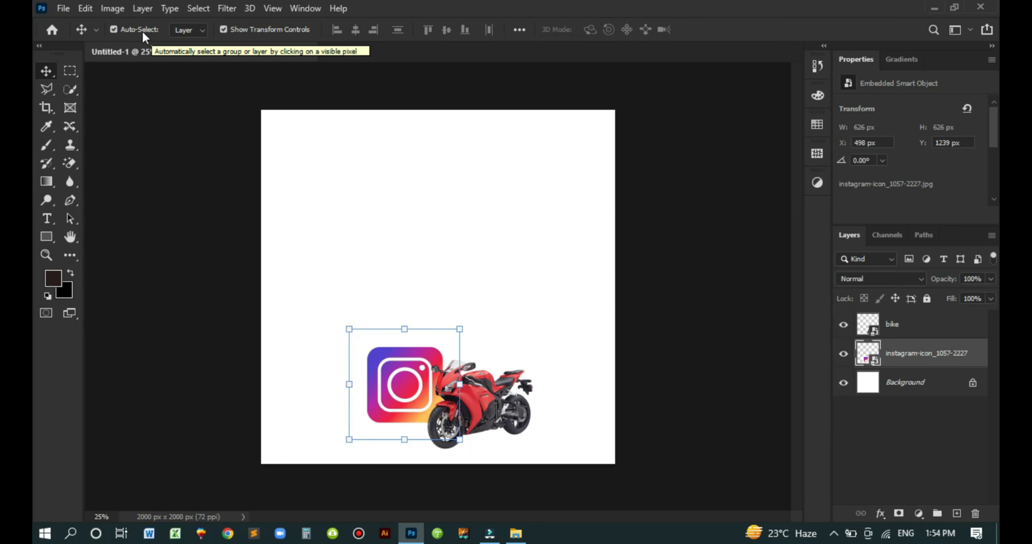
Move the Instagram icon to about X 274, Y 595 px, and select the bike and the icon in turn on the canvas.
drag(407, 372, 367, 258)
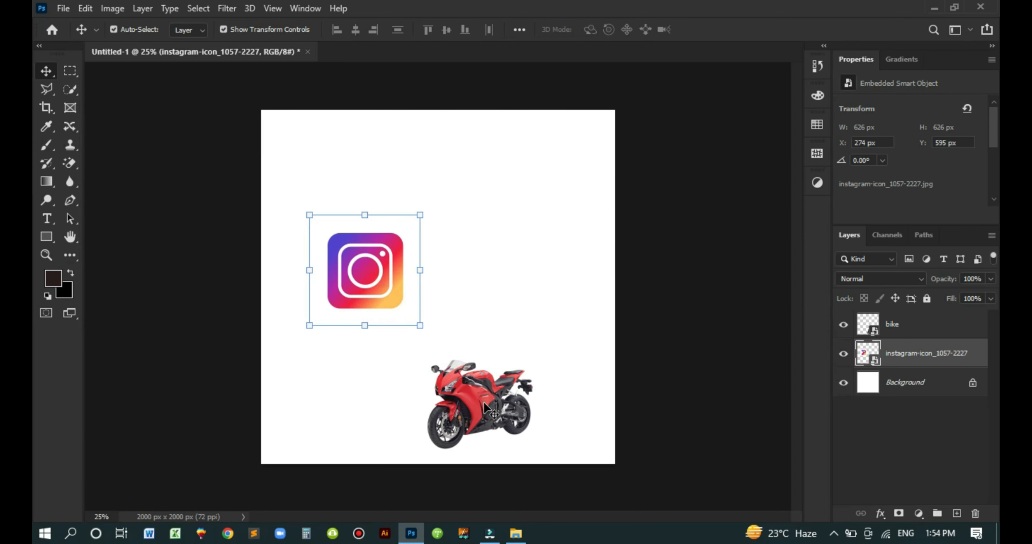
click(522, 419)
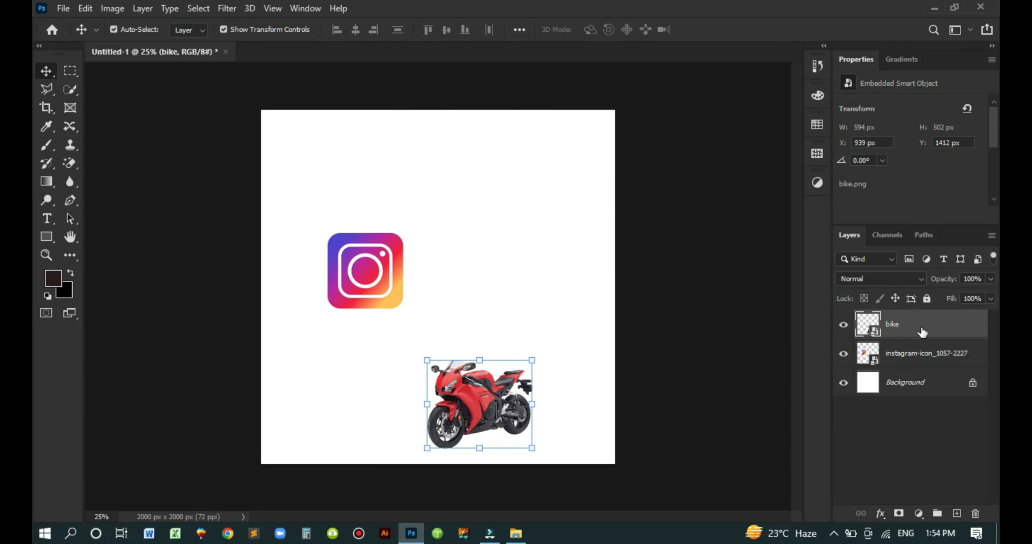
click(371, 276)
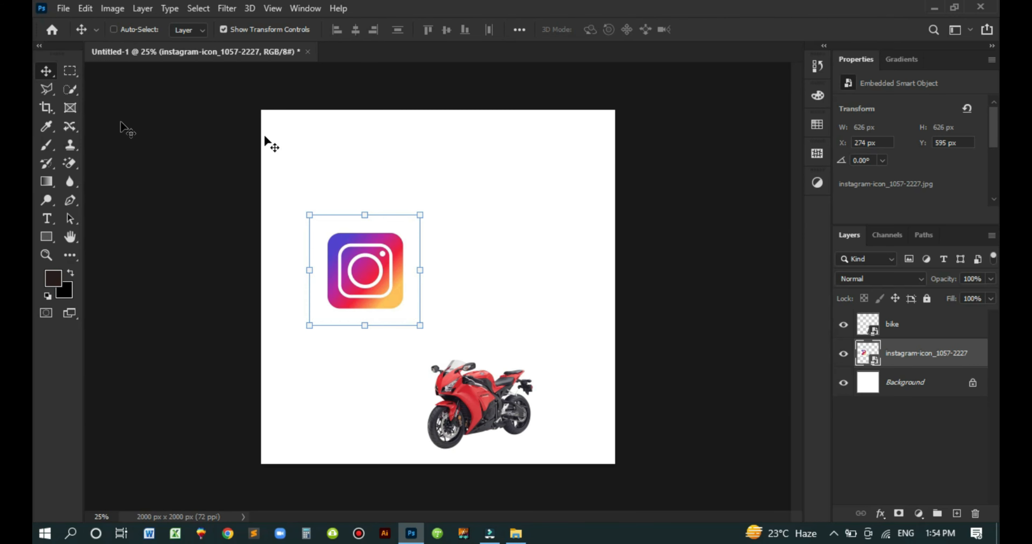
With Auto-Select off, move the active Instagram icon layer to about X 313, Y 342 px, grabbing over the bike image.
drag(352, 230, 418, 322)
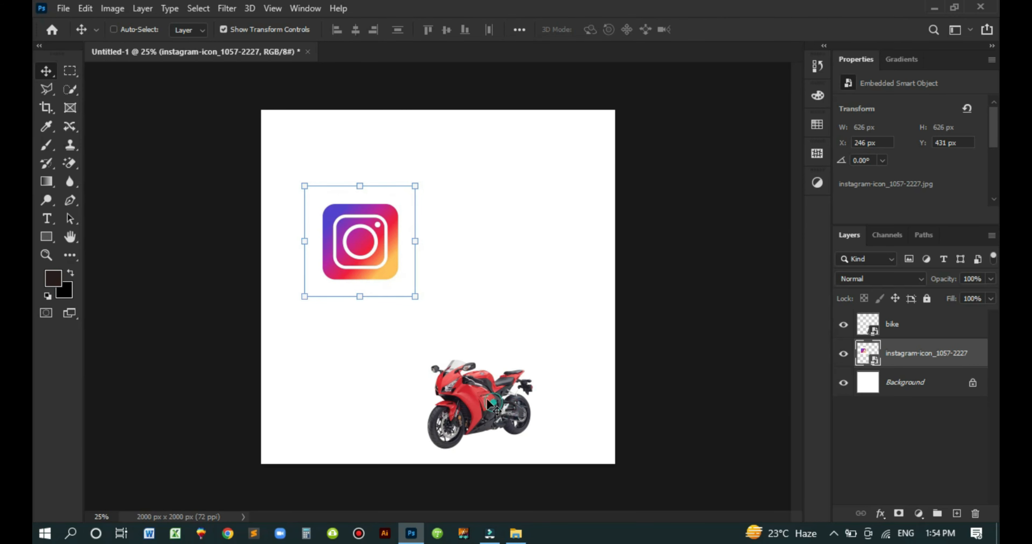
click(478, 393)
click(479, 394)
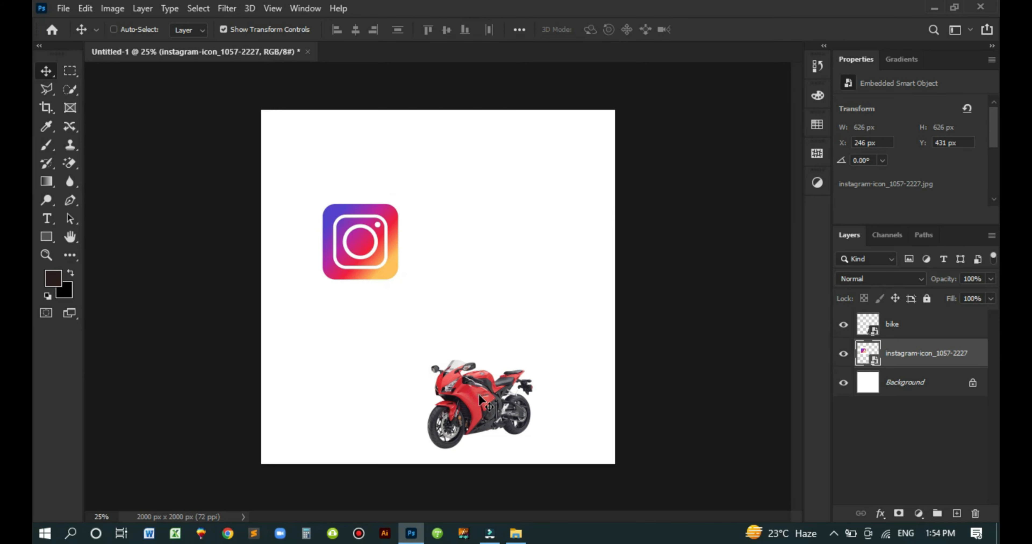
mouse_move(481, 398)
mouse_down()
mouse_move(514, 389)
mouse_move(492, 382)
mouse_up()
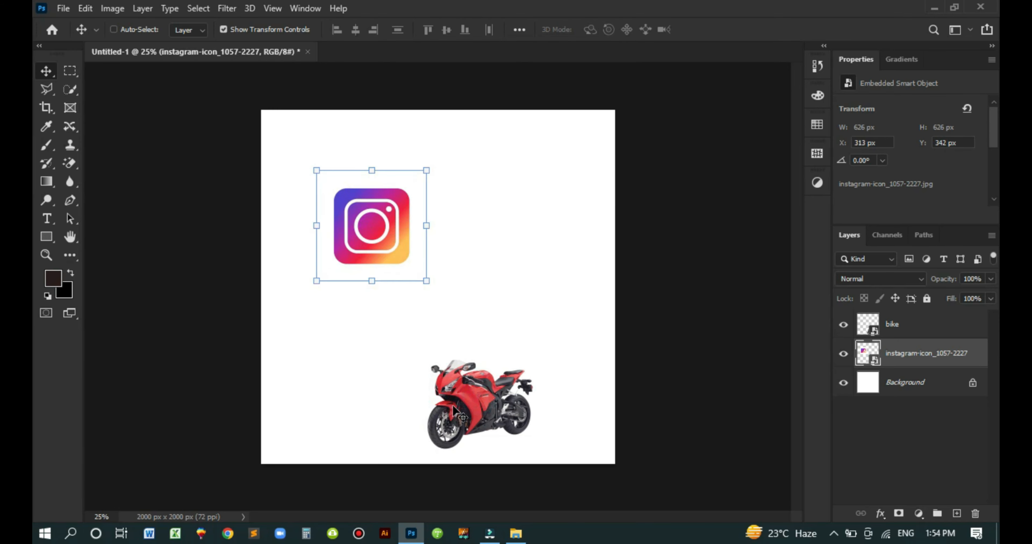
Activate the bike layer and move it from empty canvas to about X 1000, Y 342 px, beside the Instagram icon.
click(912, 329)
drag(580, 307, 567, 216)
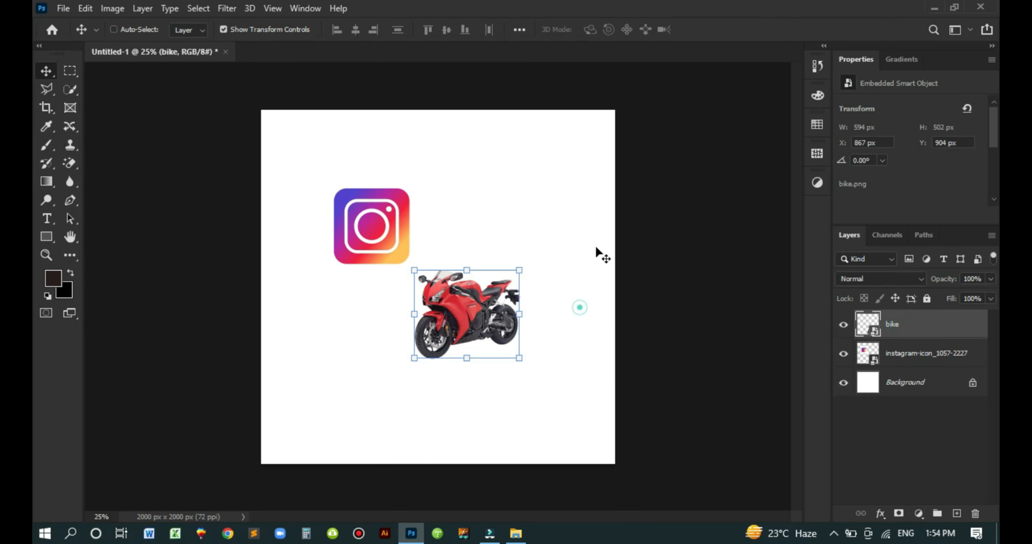
drag(596, 248, 560, 307)
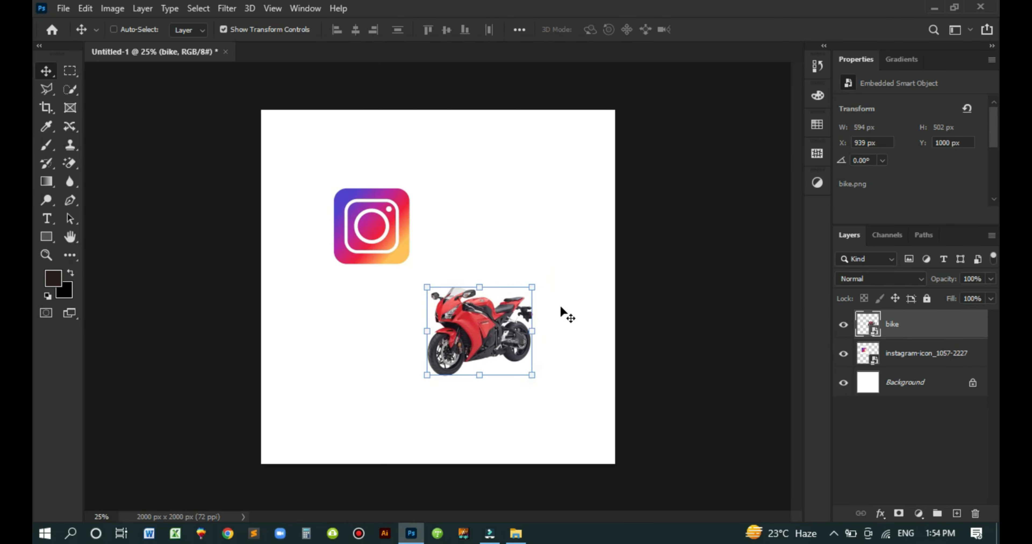
drag(561, 352, 566, 271)
drag(492, 244, 508, 186)
click(417, 400)
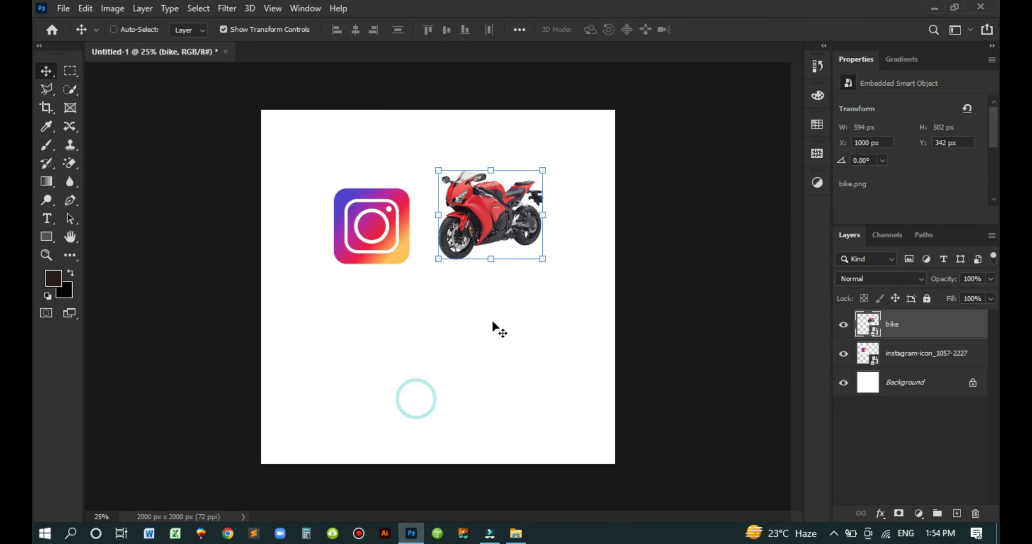
Move the bike up to the canvas's upper edge and back down to about X 1071, Y 550 px, grabbing empty canvas.
drag(558, 367, 521, 296)
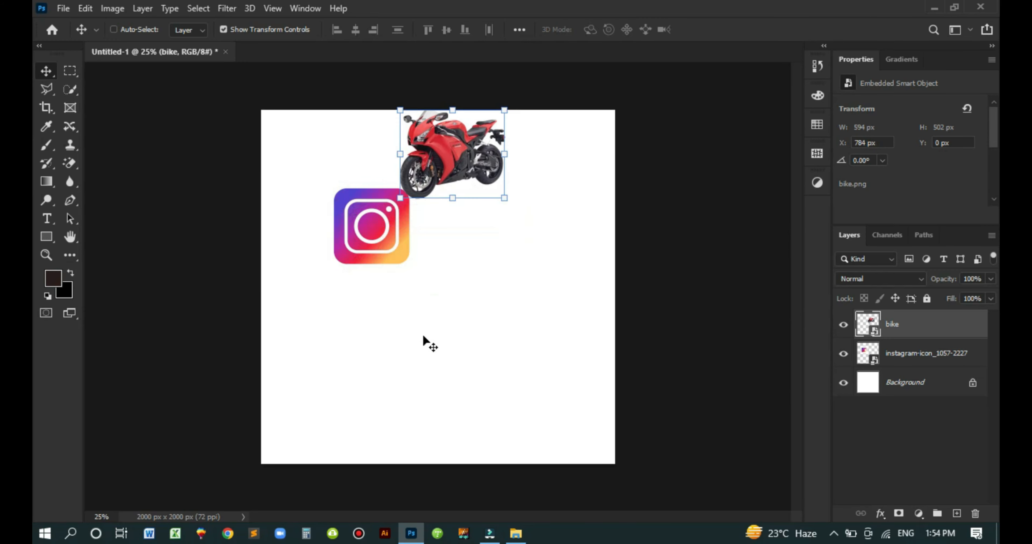
drag(425, 340, 456, 357)
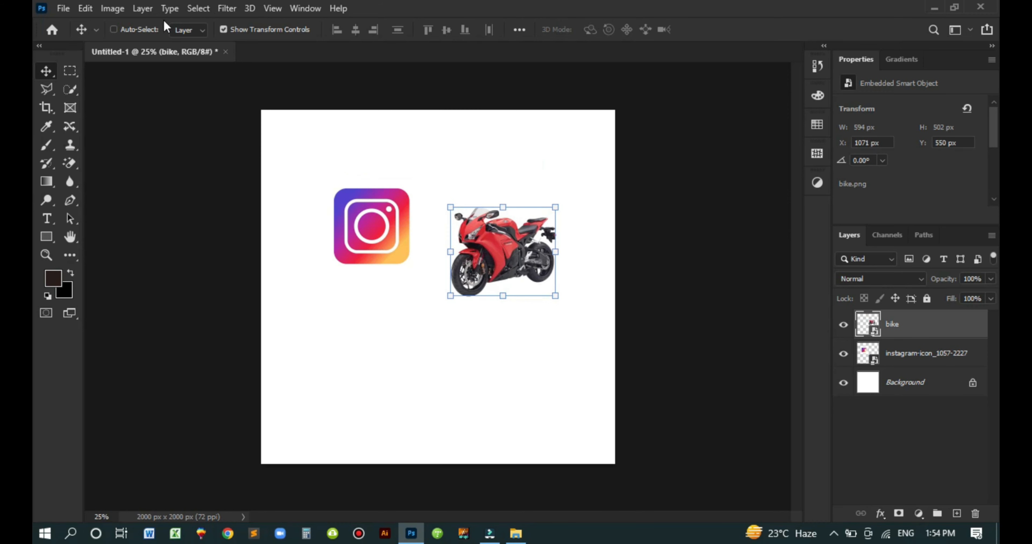
click(463, 331)
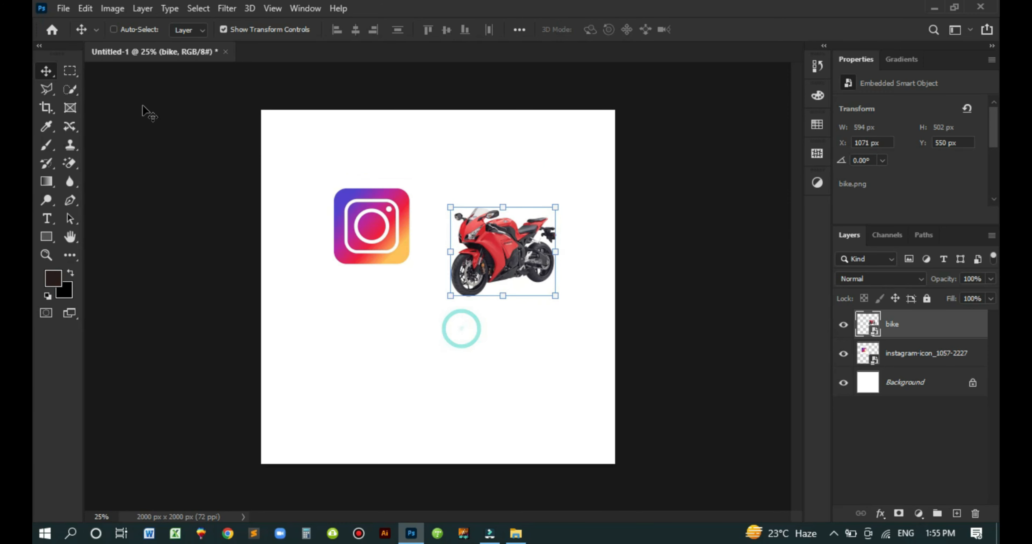
Turn on Auto-Select and move the bike to about X 1247, Y 1178 px and the Instagram icon to about X 165, Y 552 px.
click(125, 28)
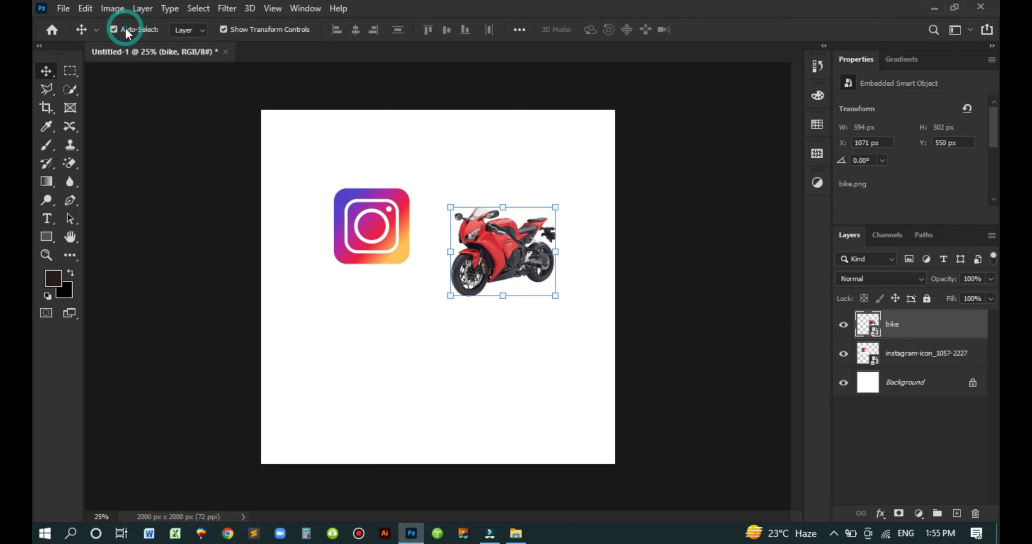
drag(380, 230, 350, 379)
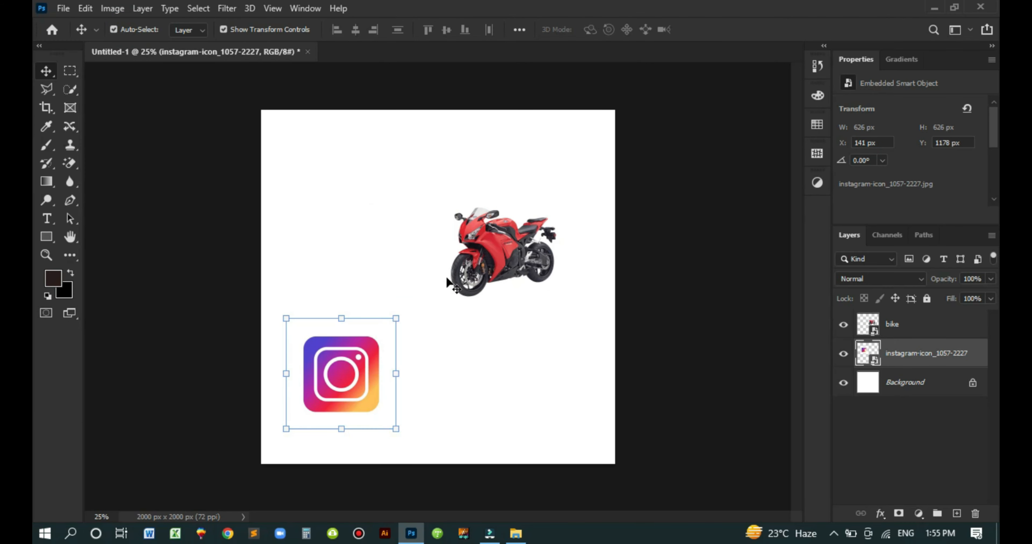
click(494, 243)
drag(497, 246, 527, 357)
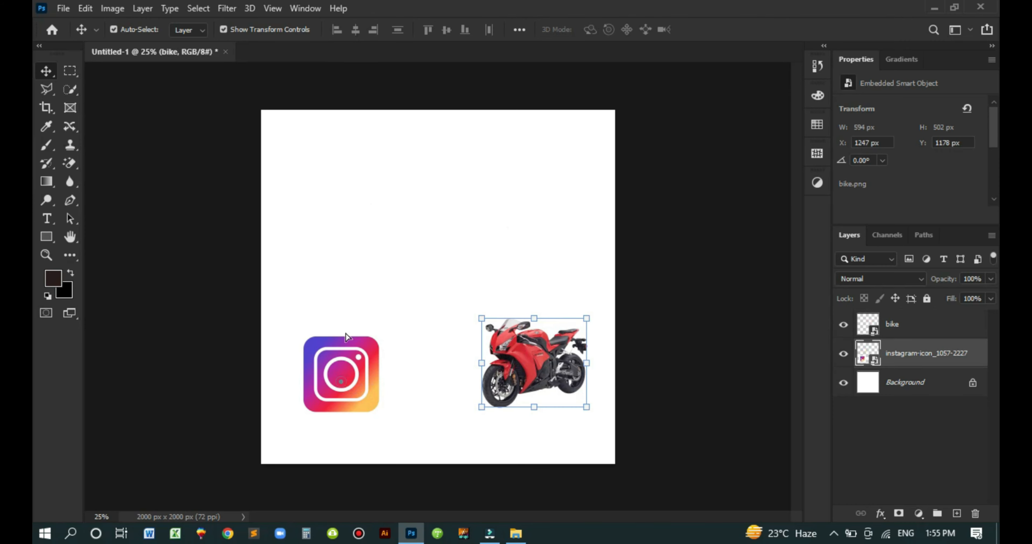
drag(335, 379, 340, 268)
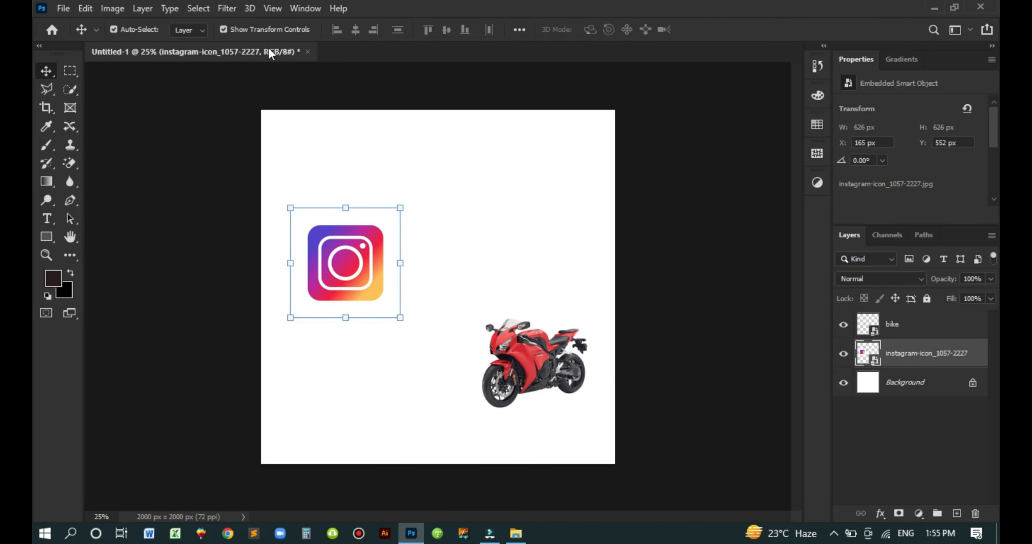
Turn off Show Transform Controls and move the Instagram icon to about X 201, Y 736 px, selecting the bike in between.
click(275, 29)
drag(352, 265, 361, 252)
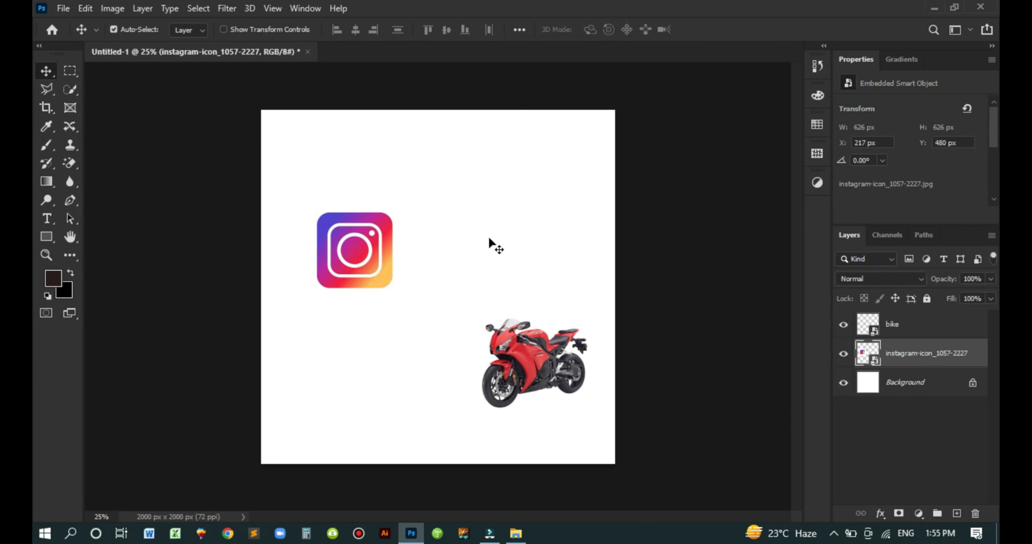
click(519, 359)
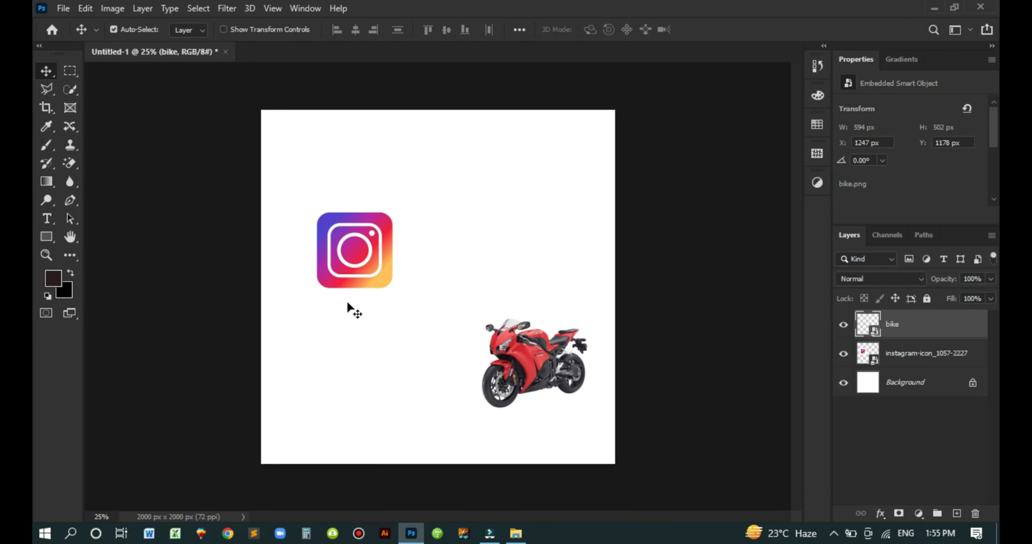
drag(357, 255, 361, 300)
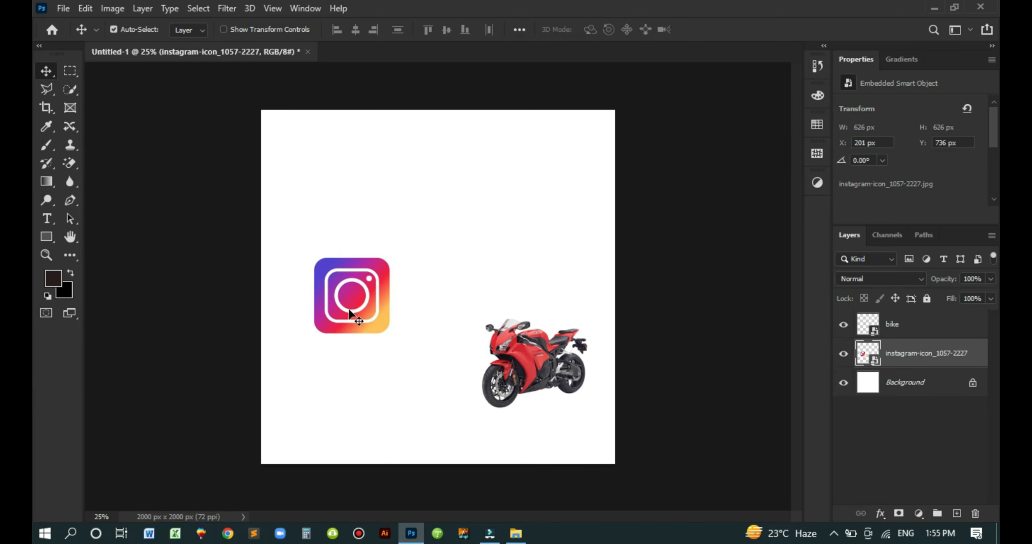
Move the bike up into the canvas's upper right area and the Instagram icon to about X 129, Y 868 px.
drag(346, 308, 355, 437)
click(537, 384)
drag(537, 311, 522, 248)
drag(367, 420, 348, 319)
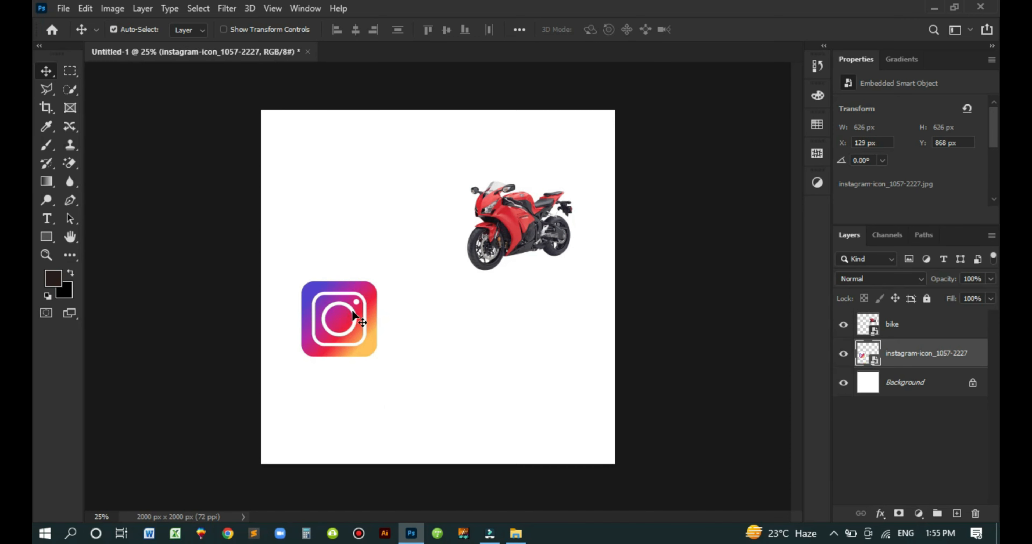
Turn on Show Transform Controls and move the bike straight down to about X 1159, Y 1078 px.
click(272, 25)
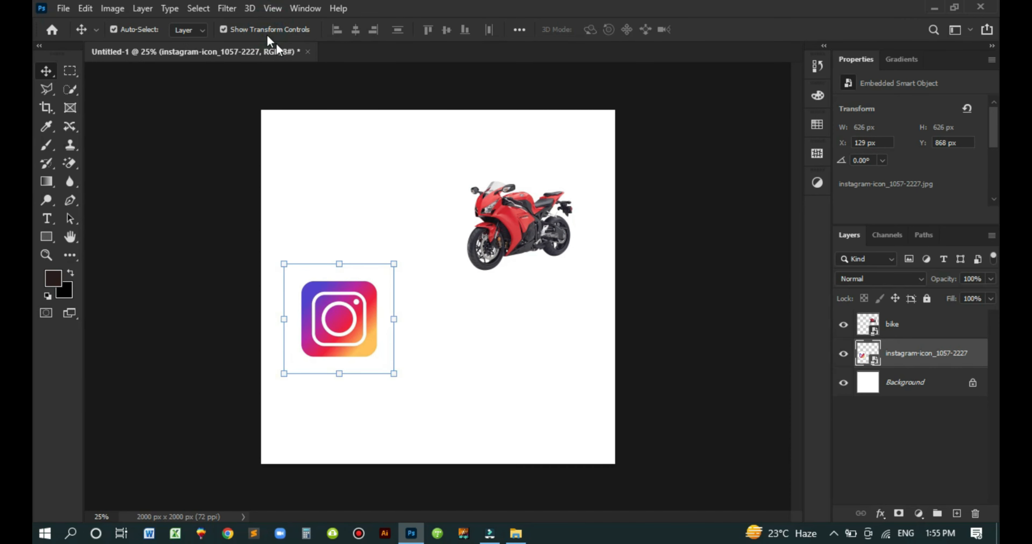
drag(513, 228, 513, 347)
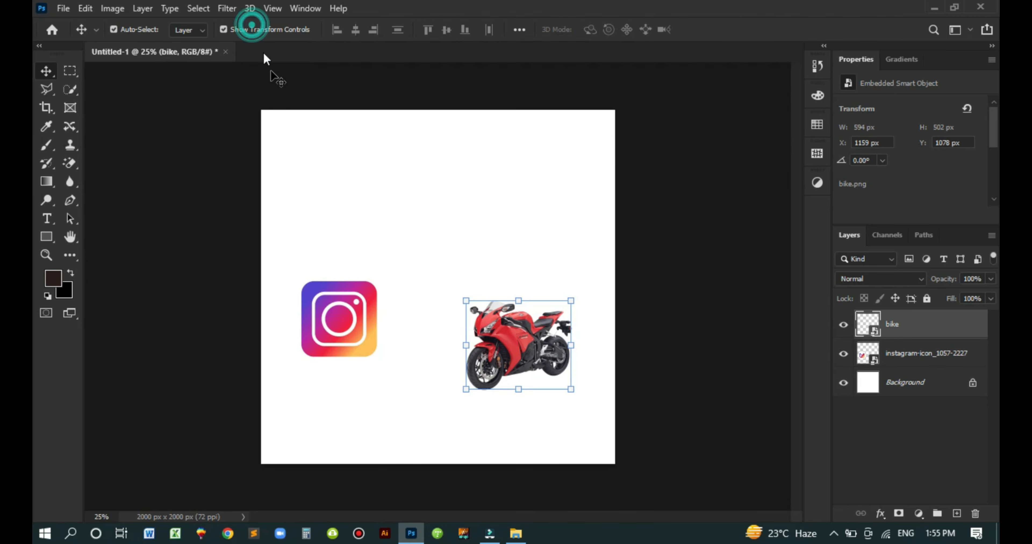
Turn off Show Transform Controls and move the Instagram icon to about X 254, Y 835 px.
click(279, 29)
drag(342, 309, 378, 294)
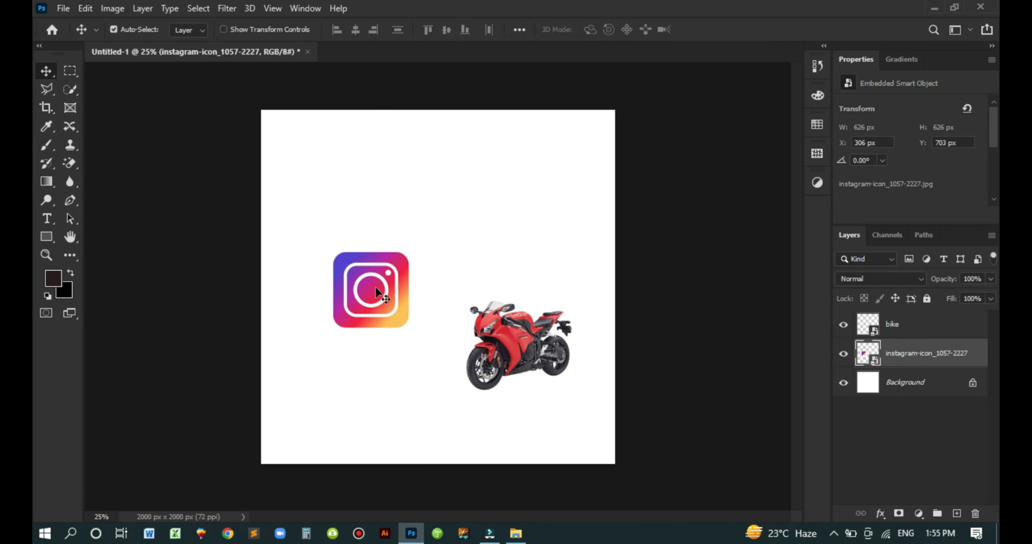
drag(368, 314, 366, 327)
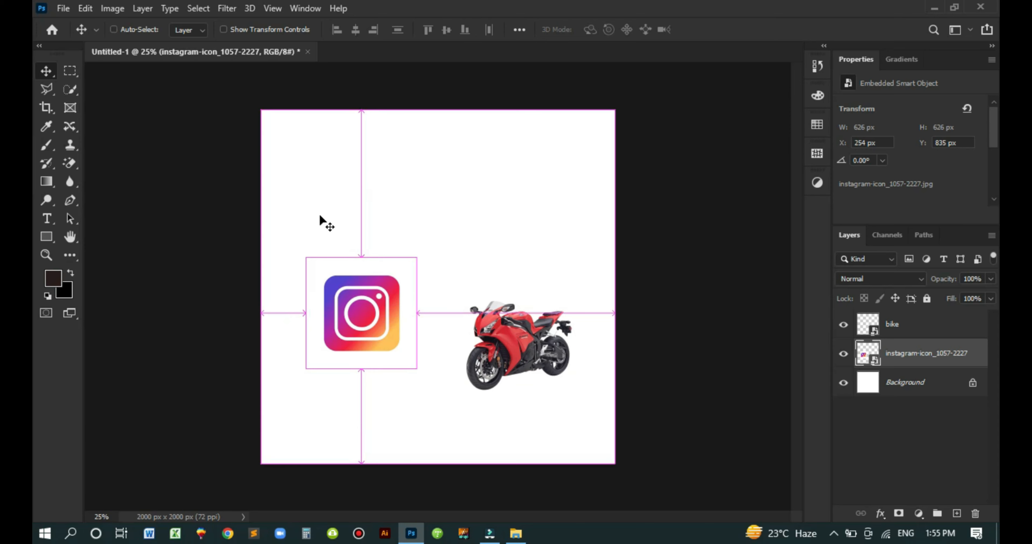
Scale the Instagram icon proportionally with Free Transform to about 127.16% and apply the transformation.
key(ctrl+t)
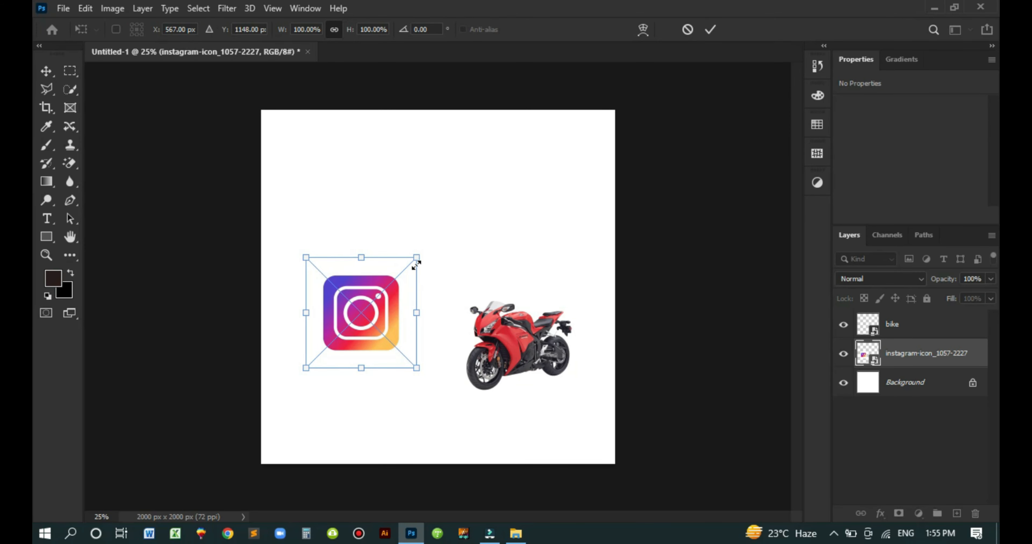
drag(417, 259, 477, 265)
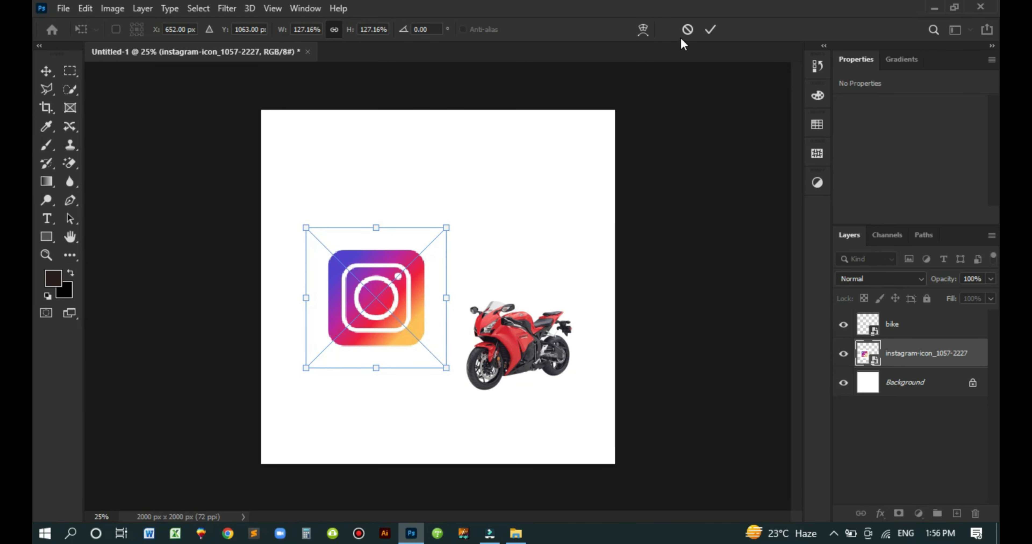
click(710, 29)
Move the enlarged Instagram icon to about X 204, Y 763 px and the bike to about X 974, Y 886 px.
drag(367, 287, 360, 344)
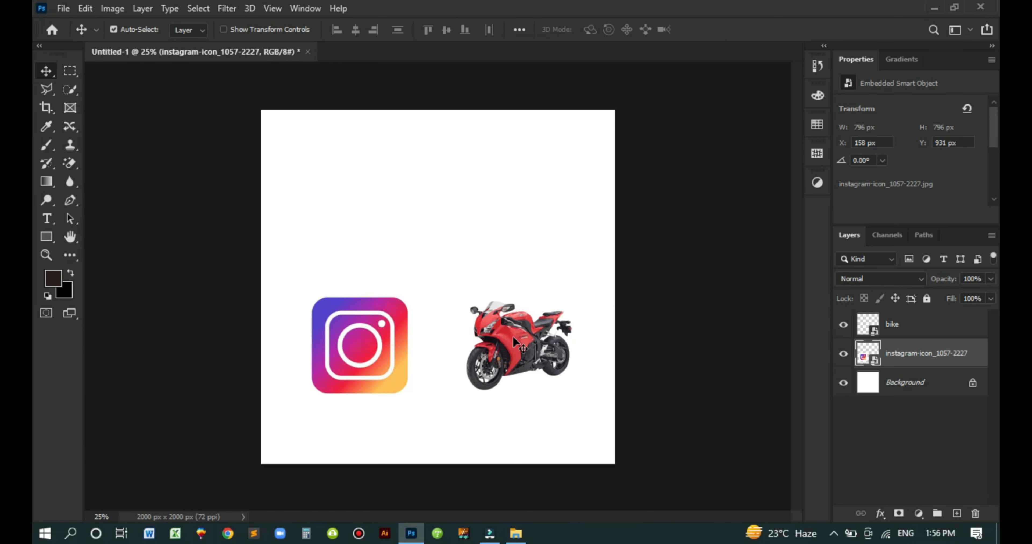
drag(512, 386, 512, 334)
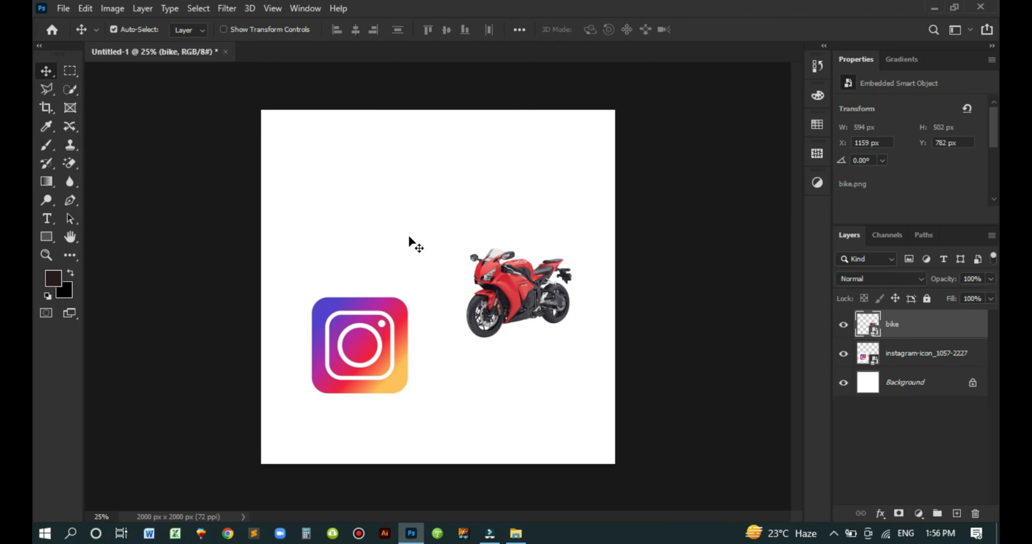
scroll(403, 450, up, 3)
scroll(305, 340, up, 1)
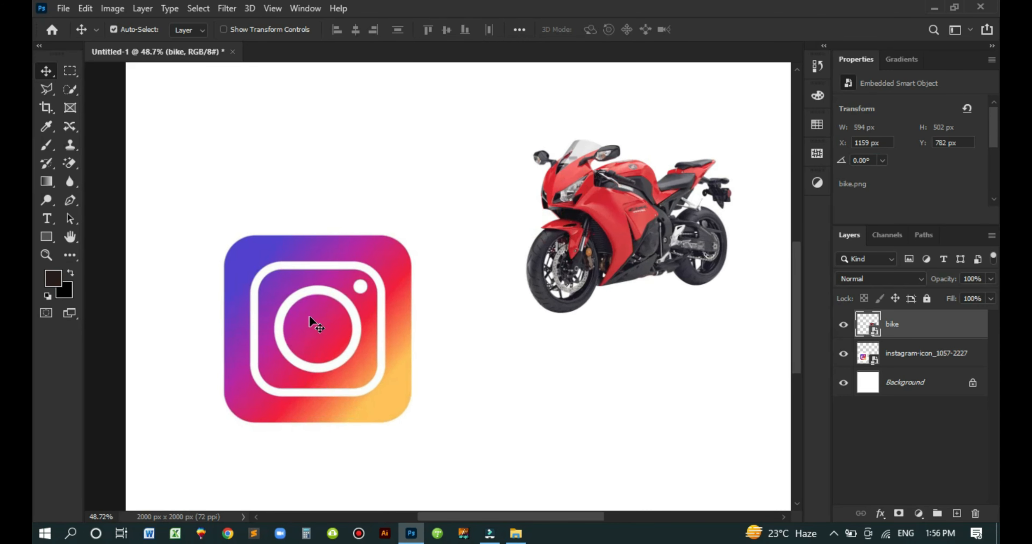
drag(312, 332, 343, 287)
drag(653, 230, 560, 277)
Move the bike to about X 1031, Y 347 px, then delete its layer and undo the deletion.
scroll(561, 272, down, 5)
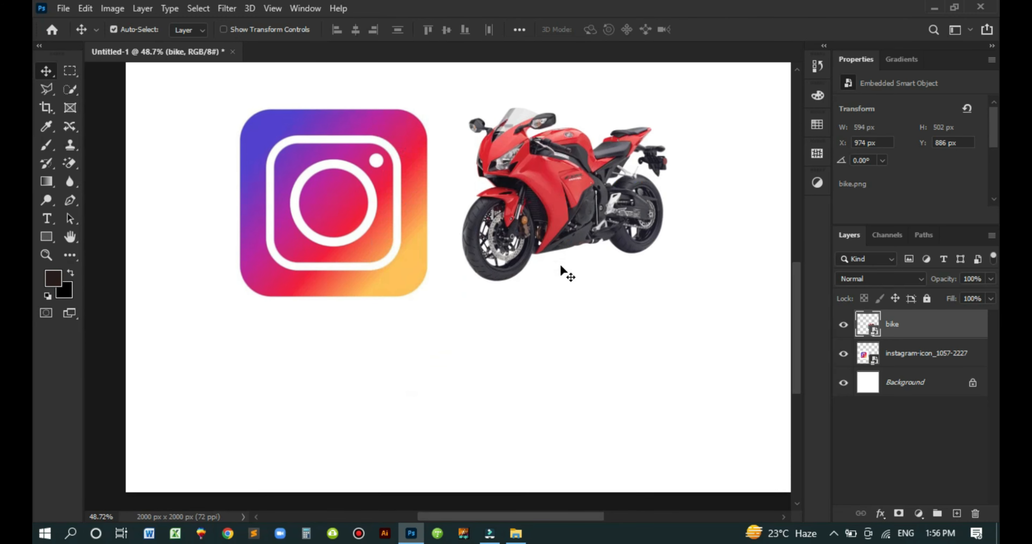
scroll(561, 266, down, 1)
scroll(563, 265, down, 3)
drag(492, 316, 503, 209)
key(Delete)
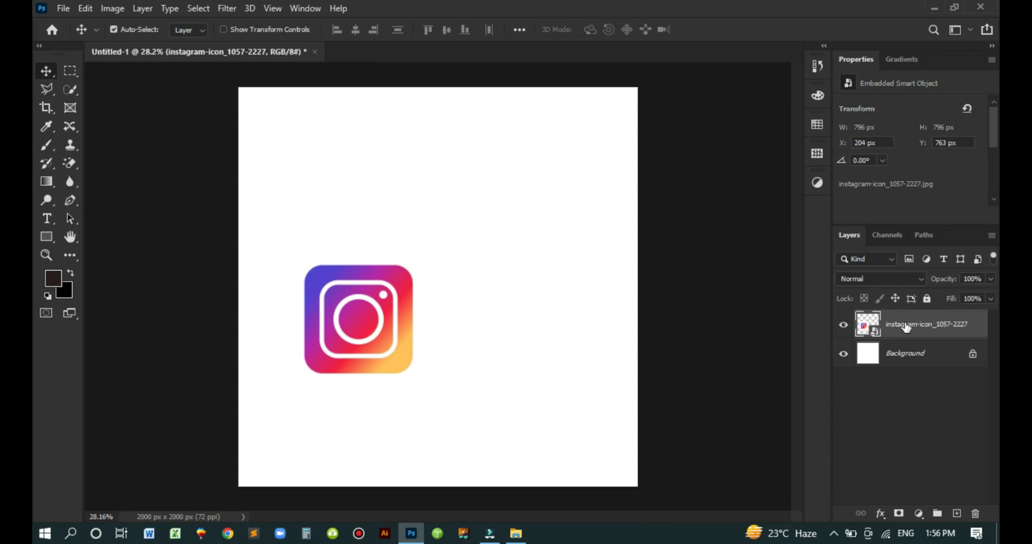
key(ctrl+z)
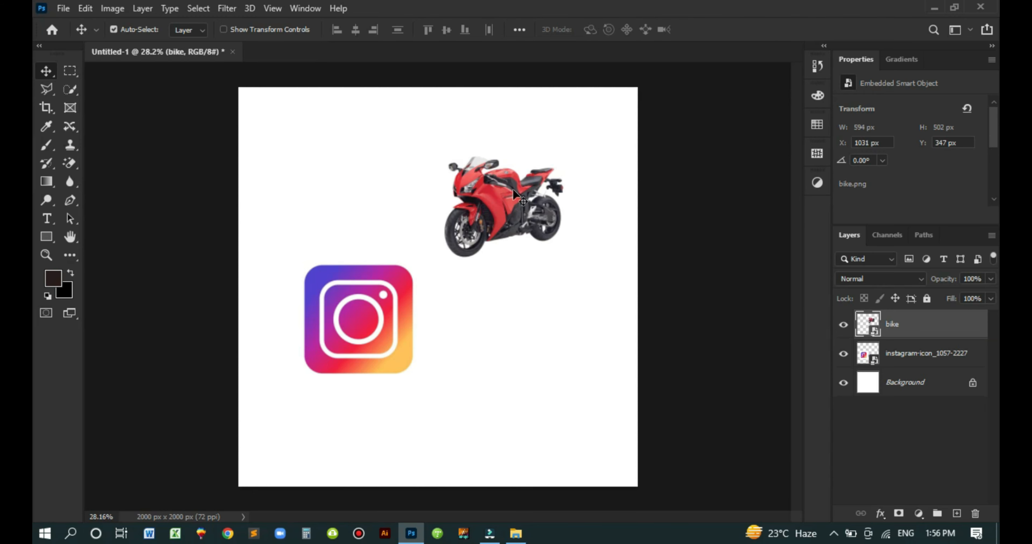
Move the bike to about X 1000, Y 512 px, then delete its layer and undo the deletion.
drag(513, 192, 485, 206)
key(Delete)
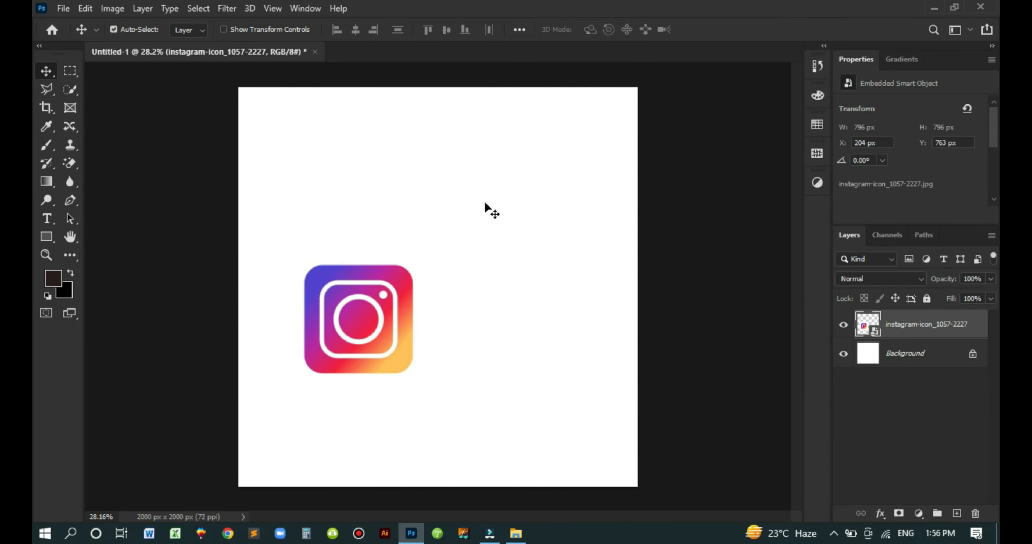
key(ctrl+z)
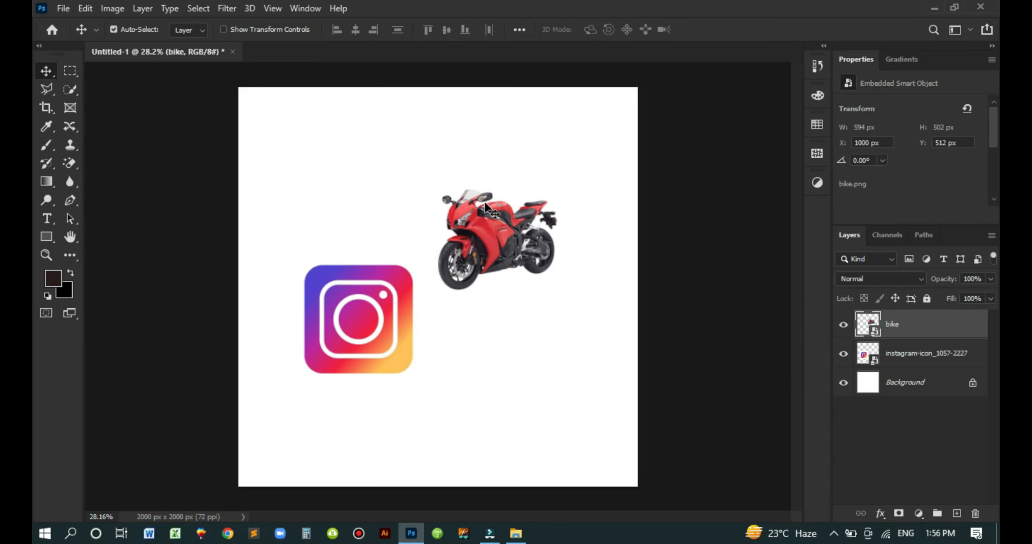
Move the bike down, then slightly back up to about X 1053, Y 555 px.
drag(498, 228, 509, 249)
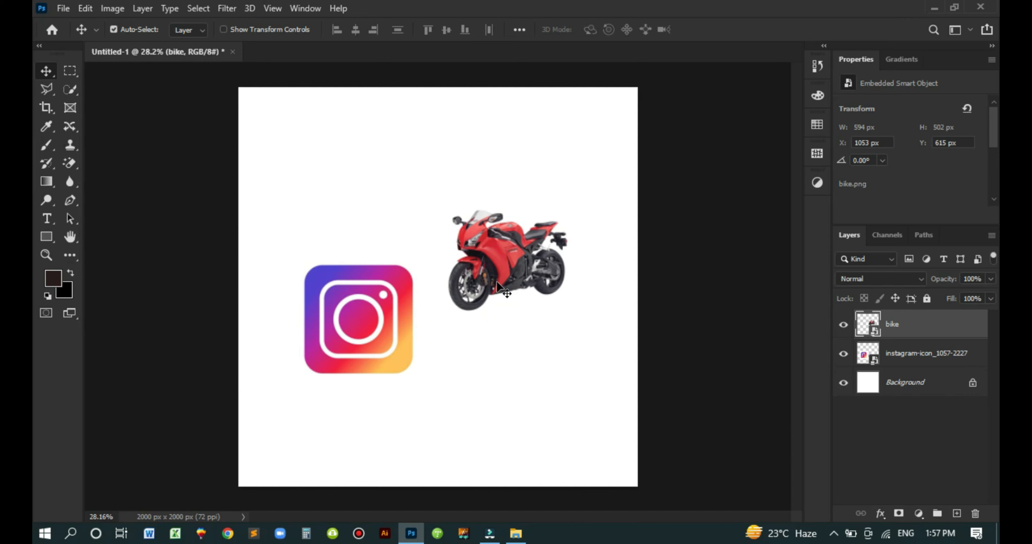
key(ctrl)
key(ctrl)
drag(502, 273, 505, 260)
Delete the bike layer, undo the deletion, and delete the layer again.
key(Delete)
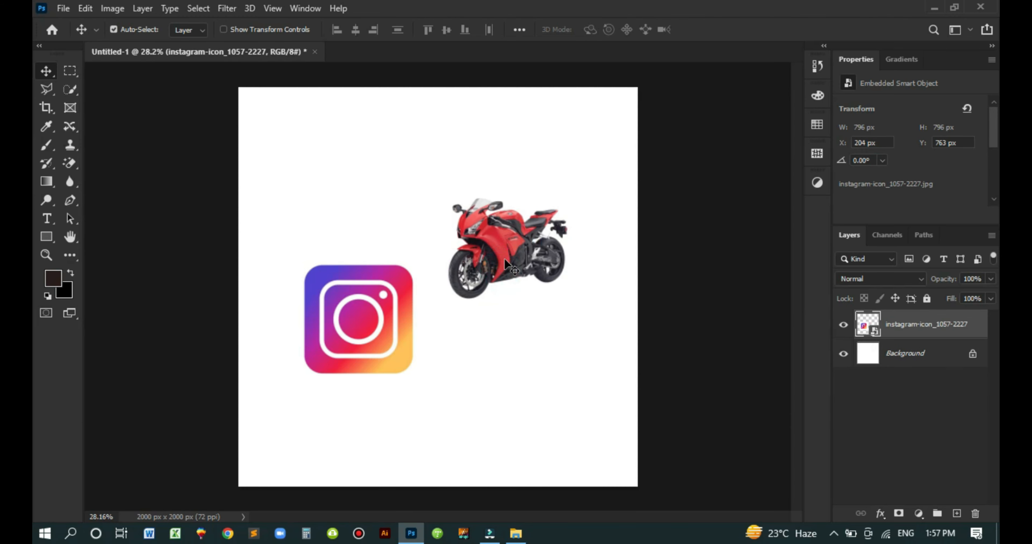
key(ctrl+z)
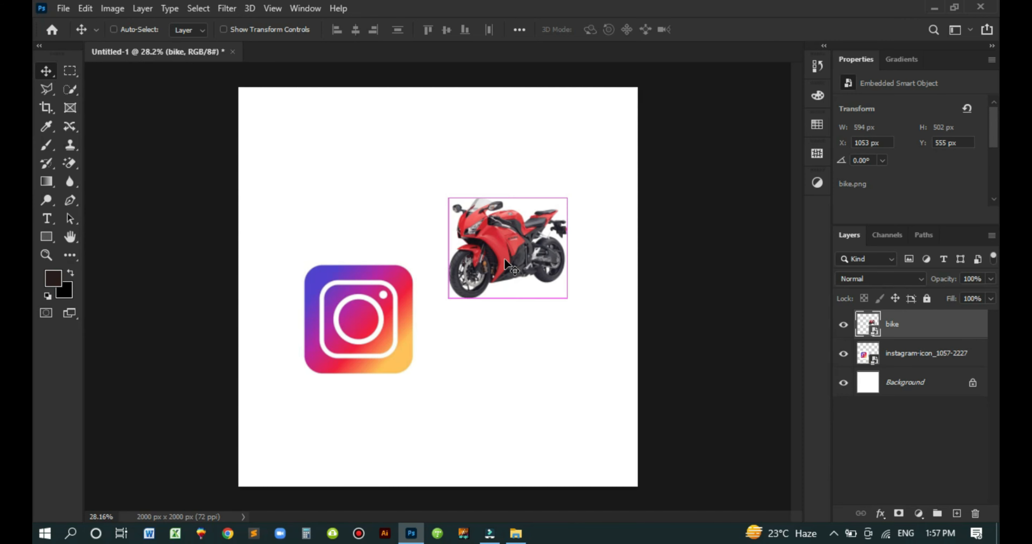
key(Delete)
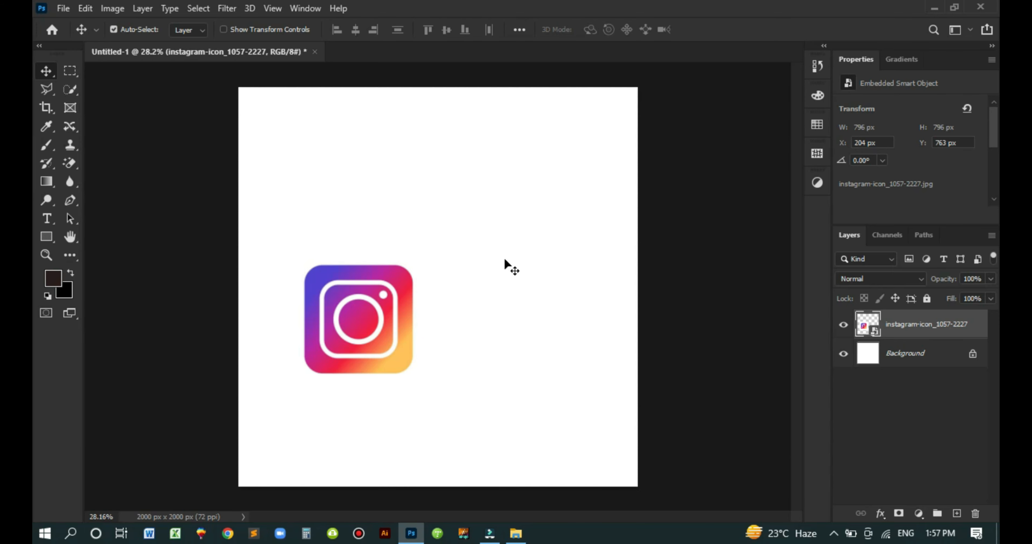
Move the Instagram icon up to about X 204, Y 313 px, then delete its layer and undo the deletion.
drag(362, 345, 366, 256)
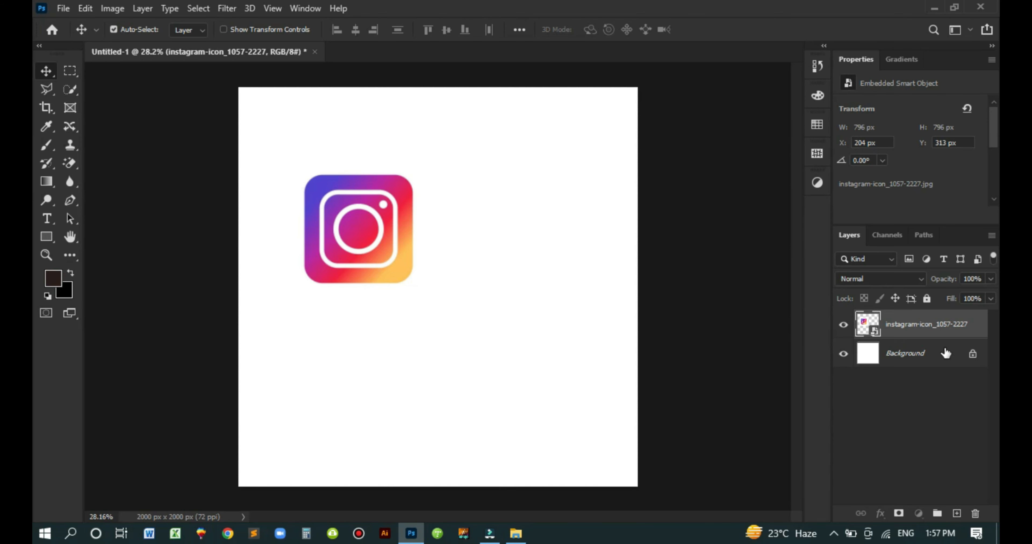
key(Delete)
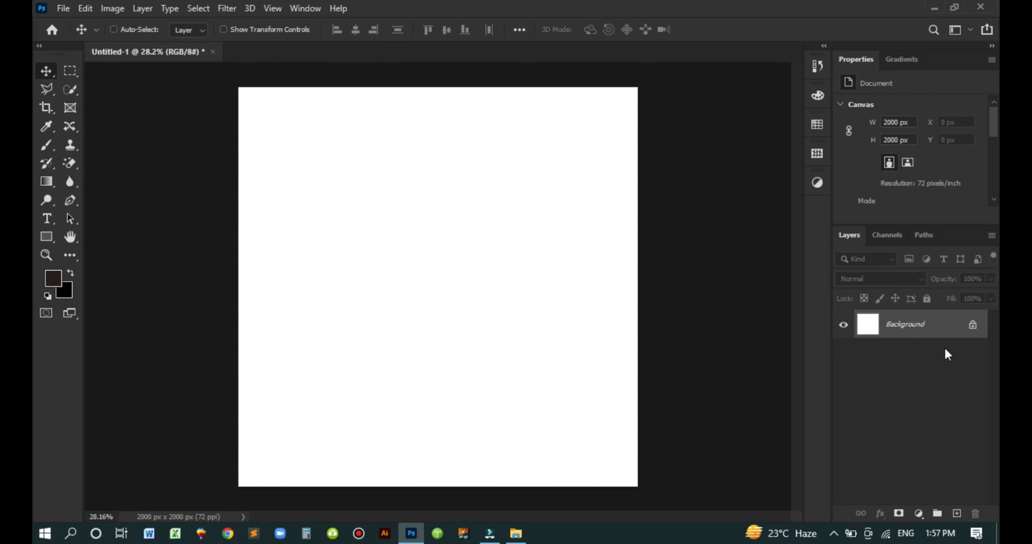
key(ctrl+z)
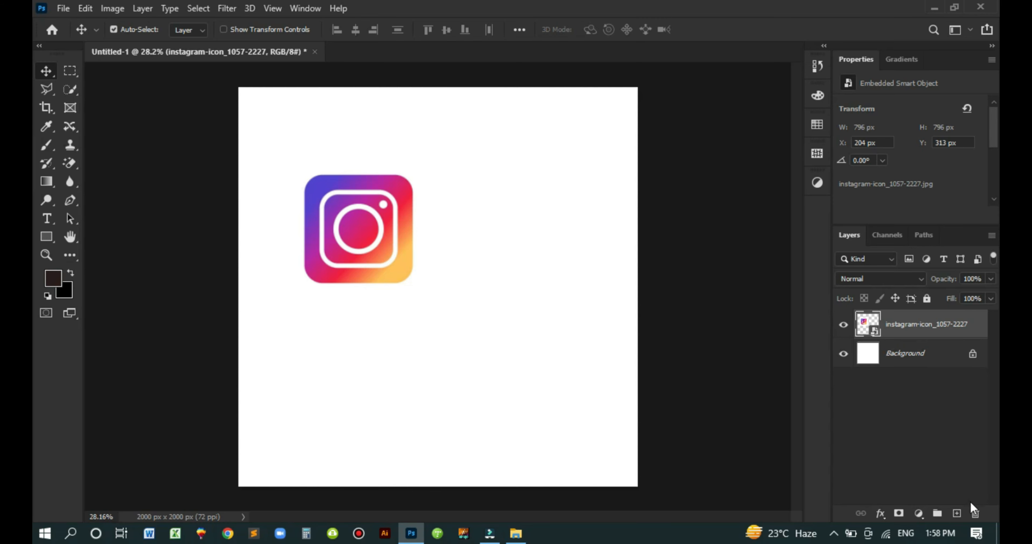
Delete the Instagram icon layer using the Delete layer command, confirm the removal, and undo it.
click(974, 514)
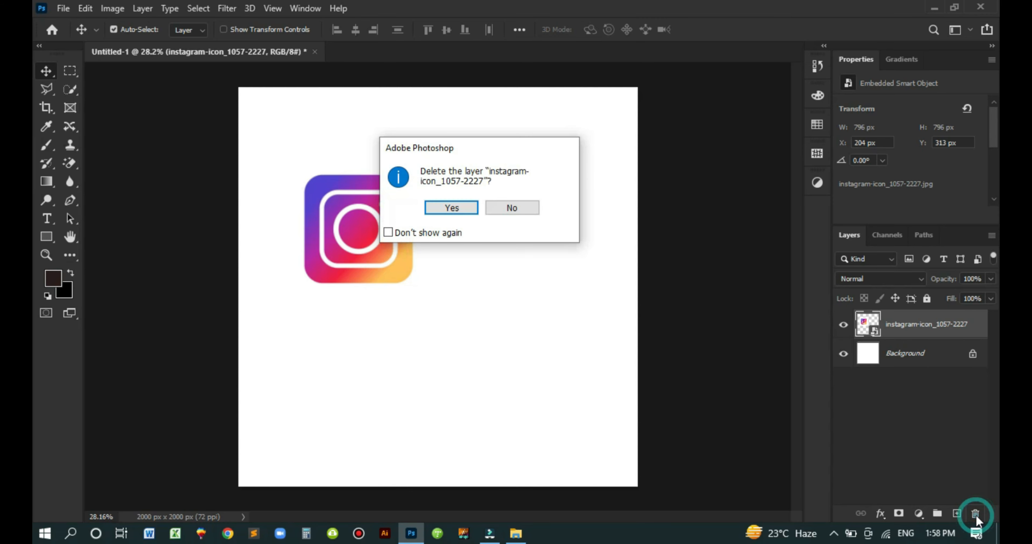
click(452, 209)
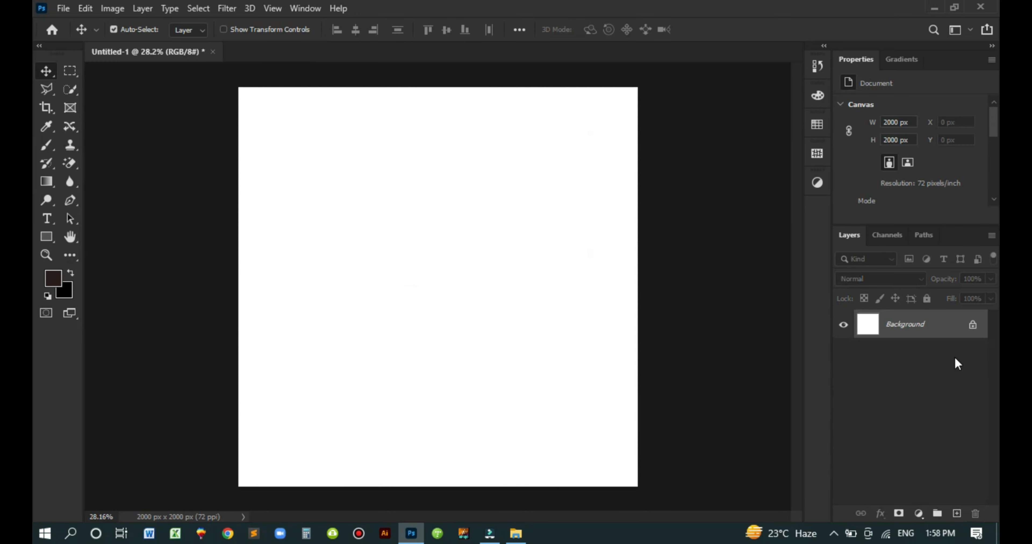
key(ctrl+z)
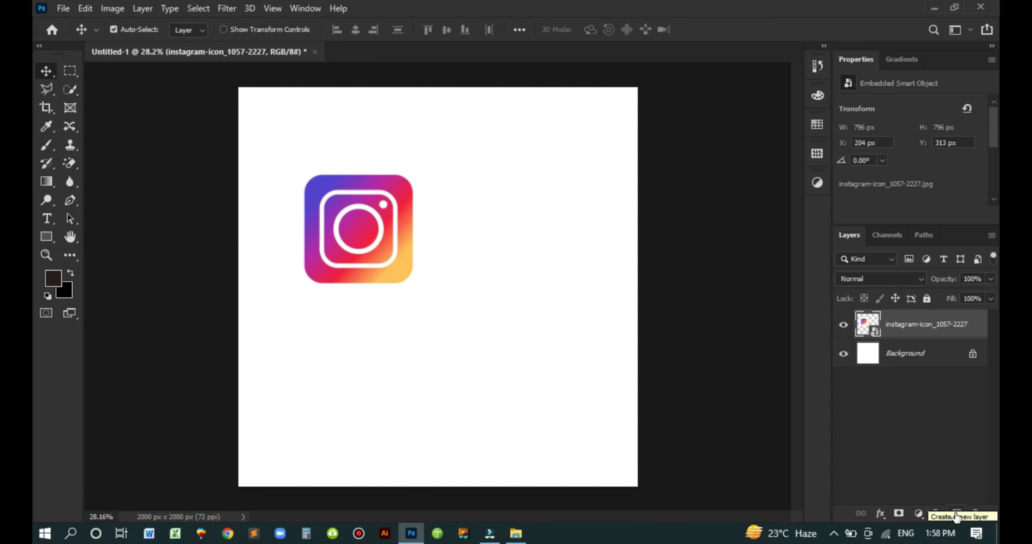
Create a new empty layer above the Instagram icon layer.
click(955, 514)
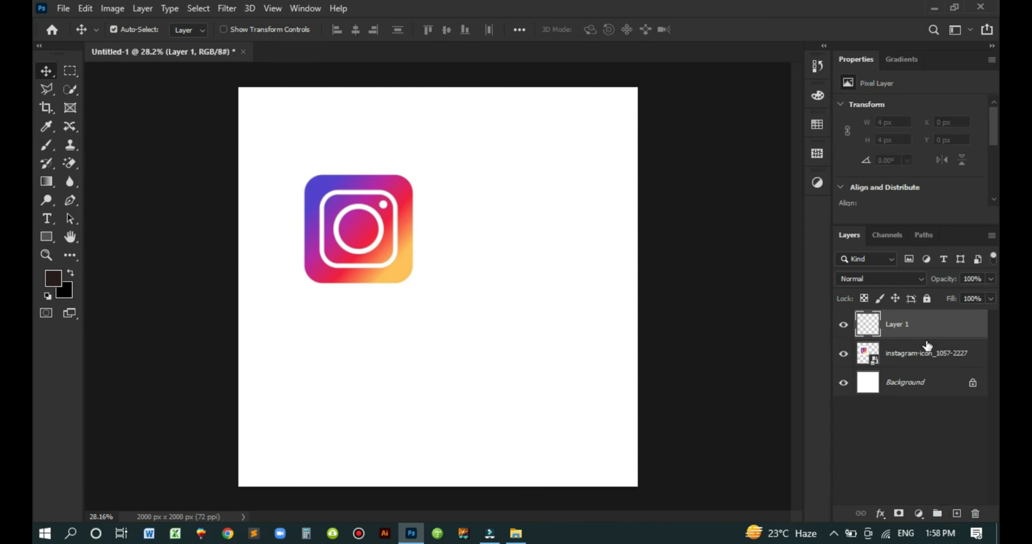